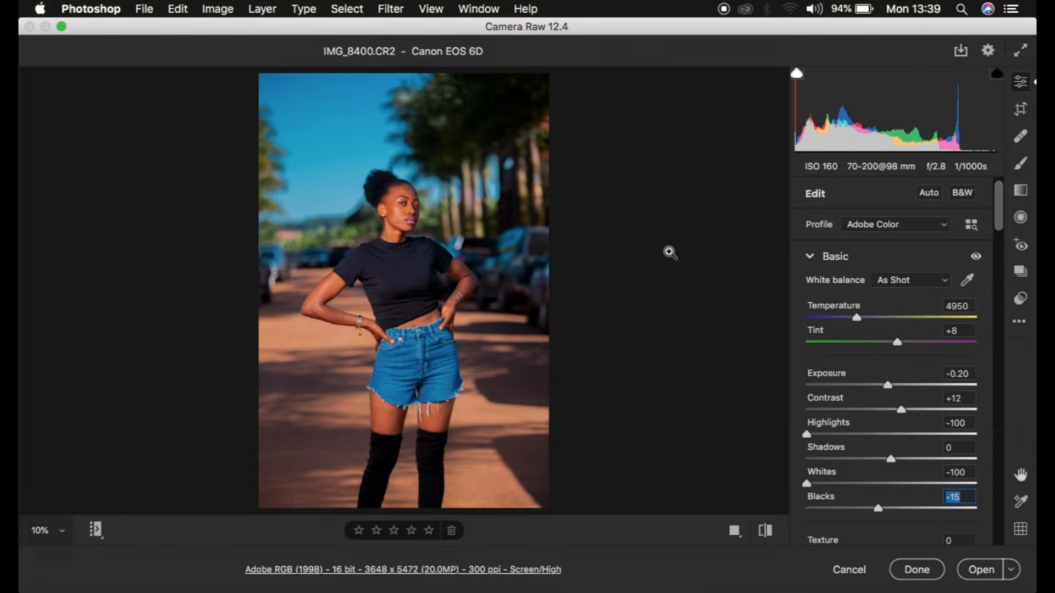
Compare the edited portrait with its default settings by toggling the before and after views.
click(765, 531)
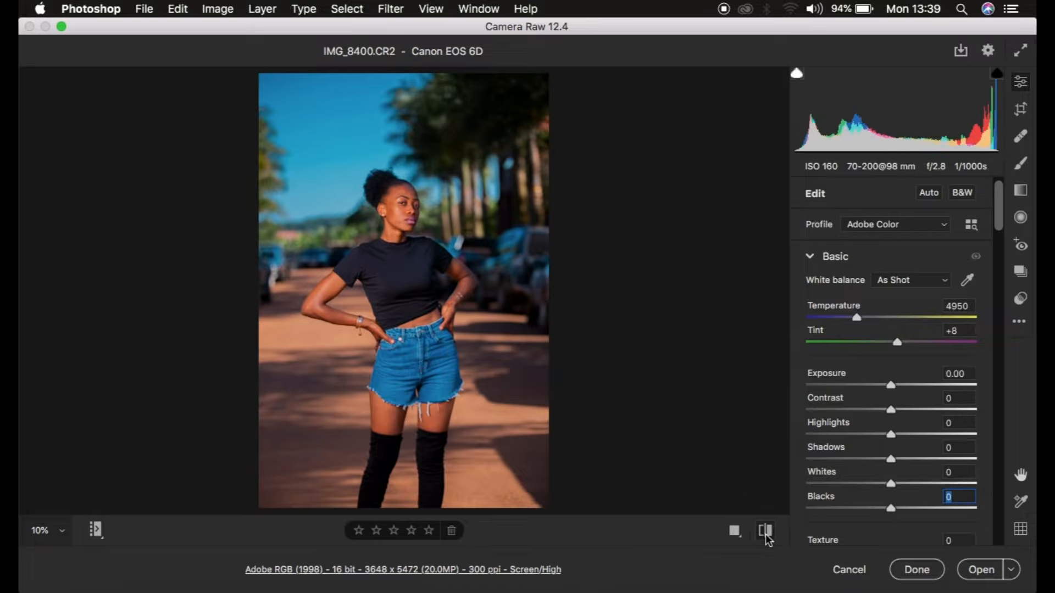
click(765, 530)
click(765, 531)
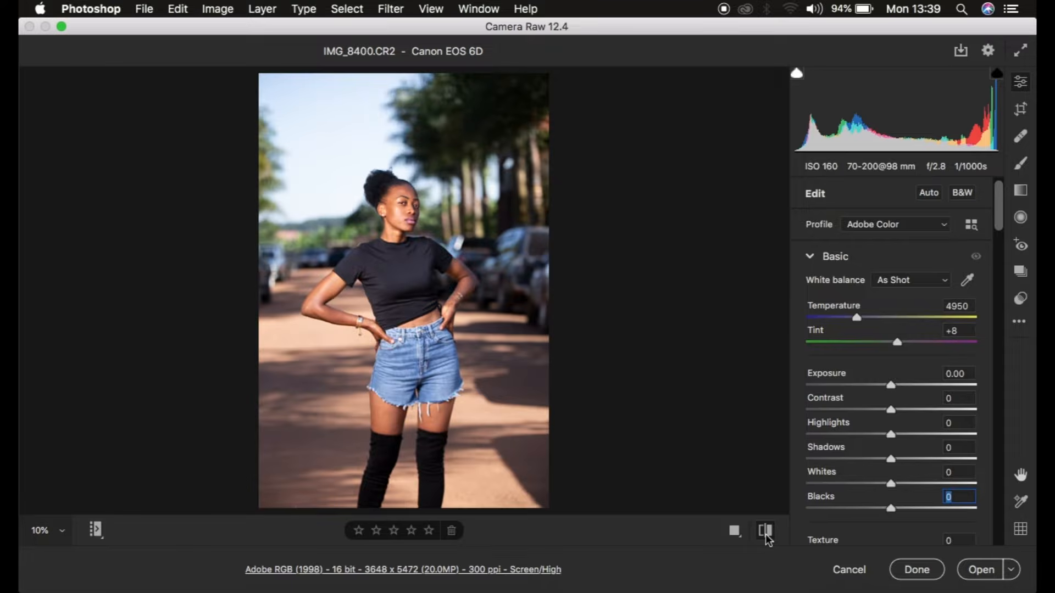
click(765, 530)
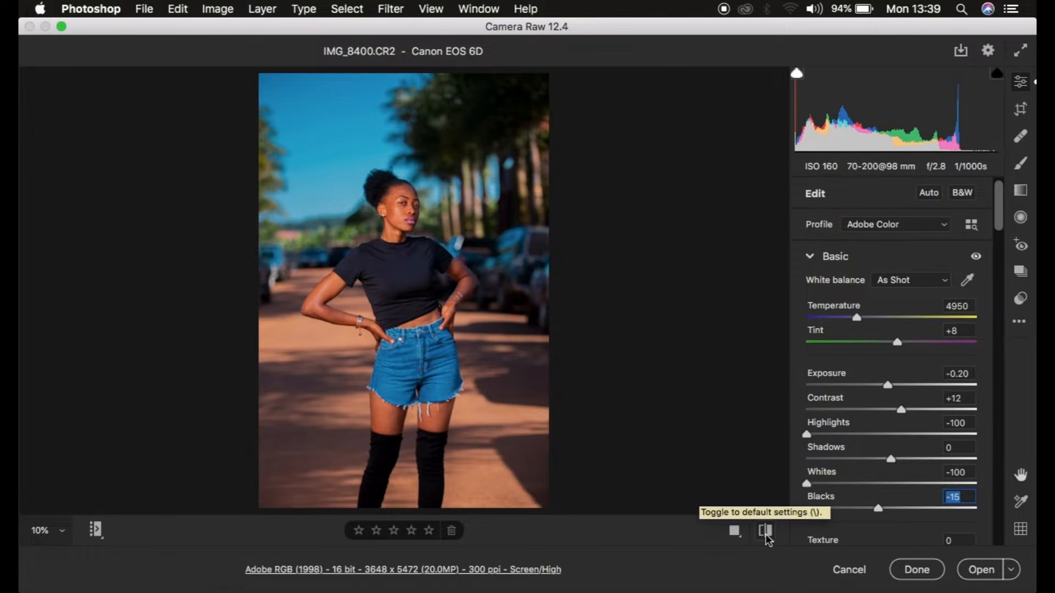
click(765, 531)
click(765, 530)
click(766, 534)
click(766, 534)
click(765, 534)
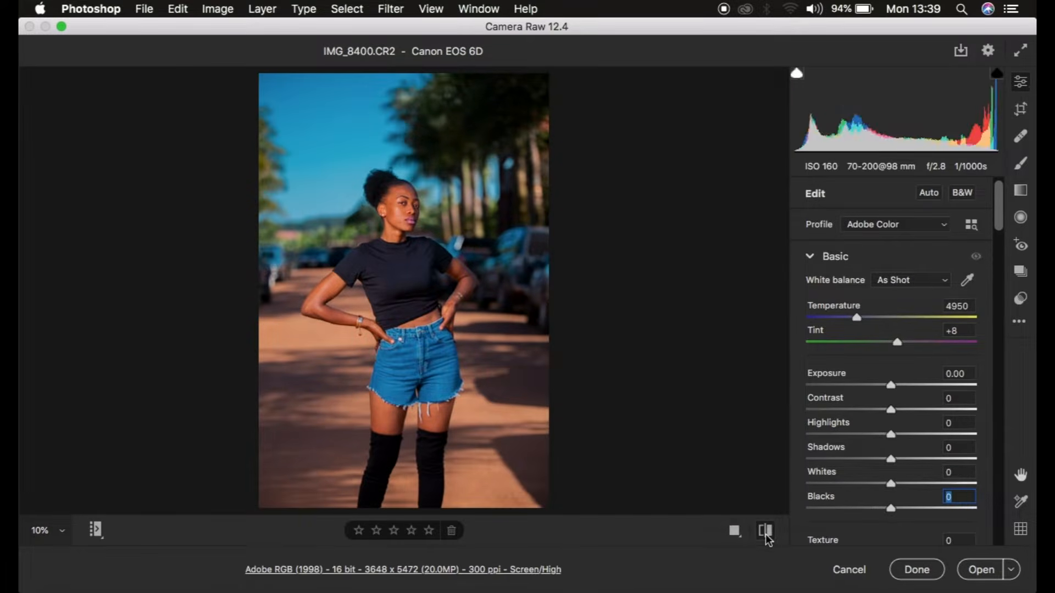
click(766, 533)
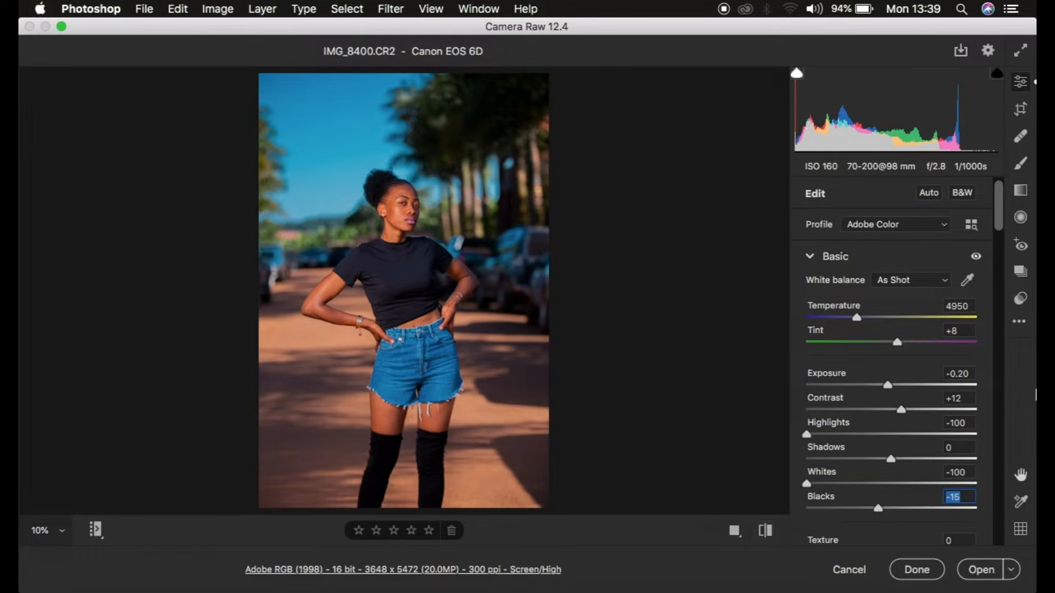
Reset all adjustments on the photo to the defaults.
click(1019, 322)
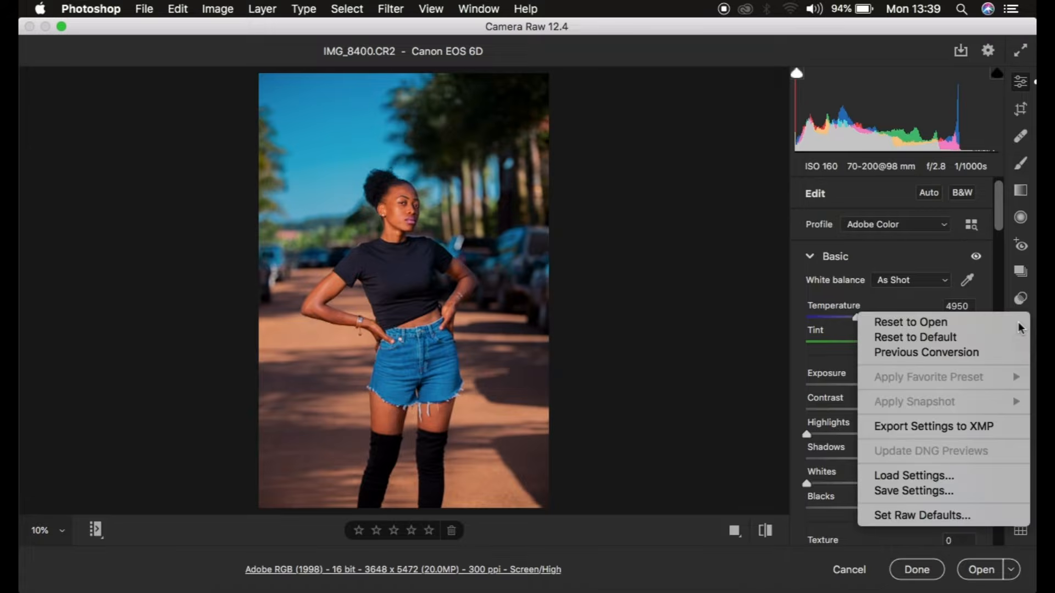
click(945, 338)
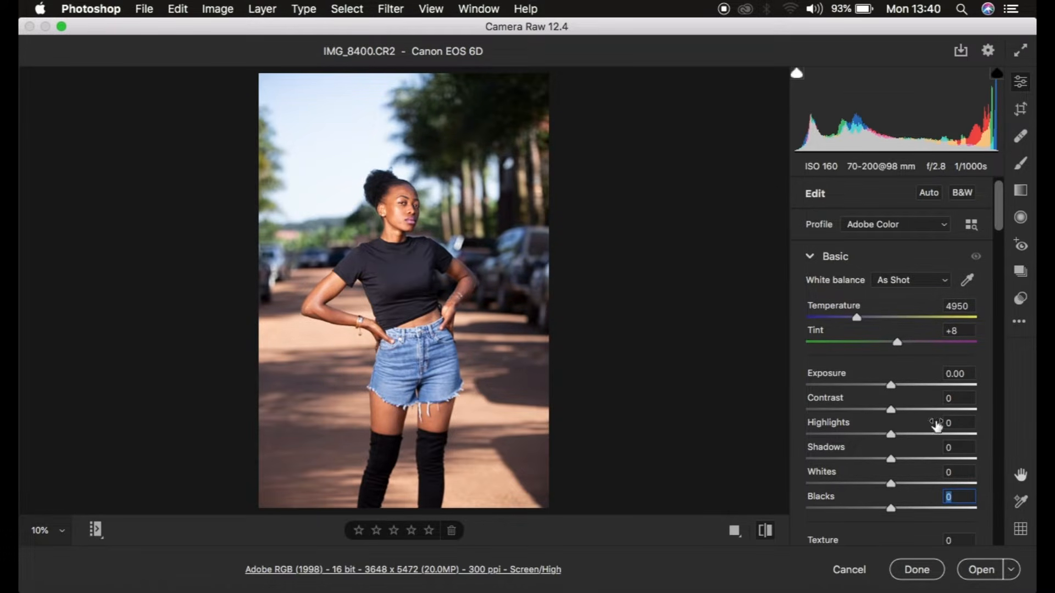
Set both Highlights and Whites to -100 in the Basic adjustments.
scroll(912, 406, down, 5)
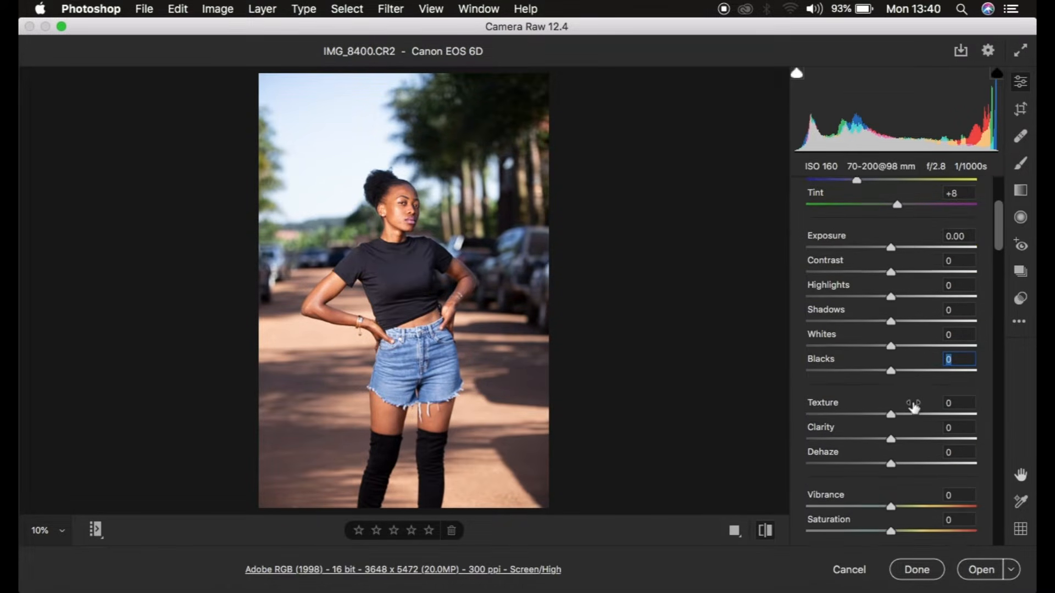
scroll(913, 407, up, 2)
scroll(914, 407, up, 1)
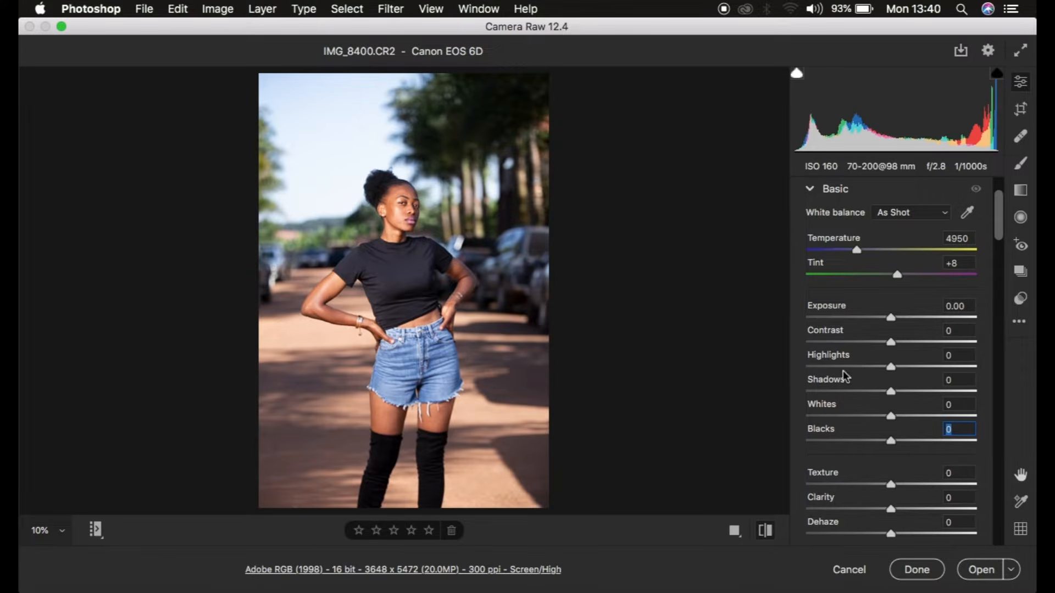
click(883, 369)
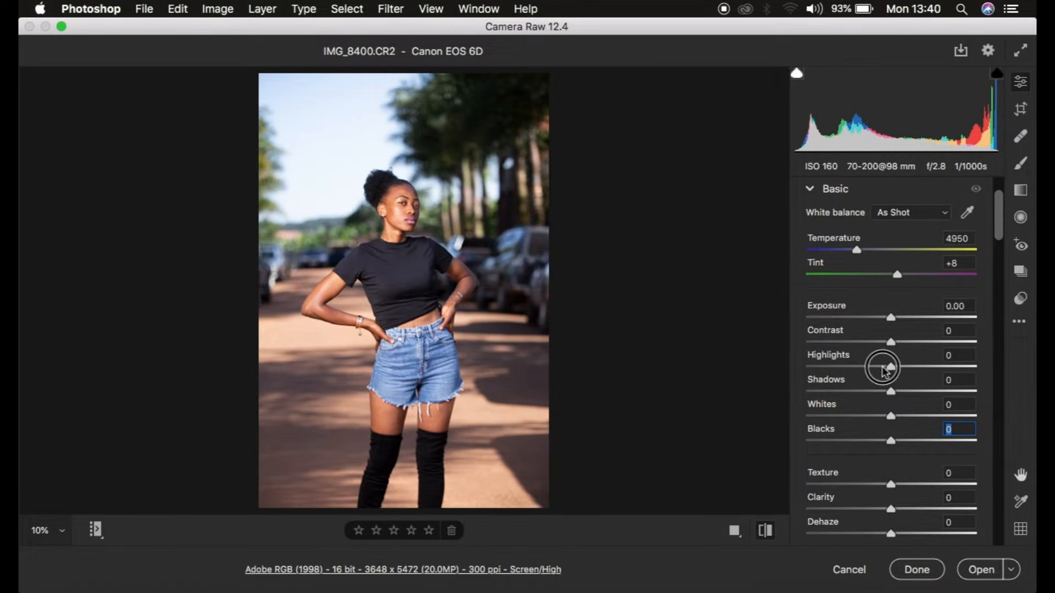
drag(883, 369, 761, 375)
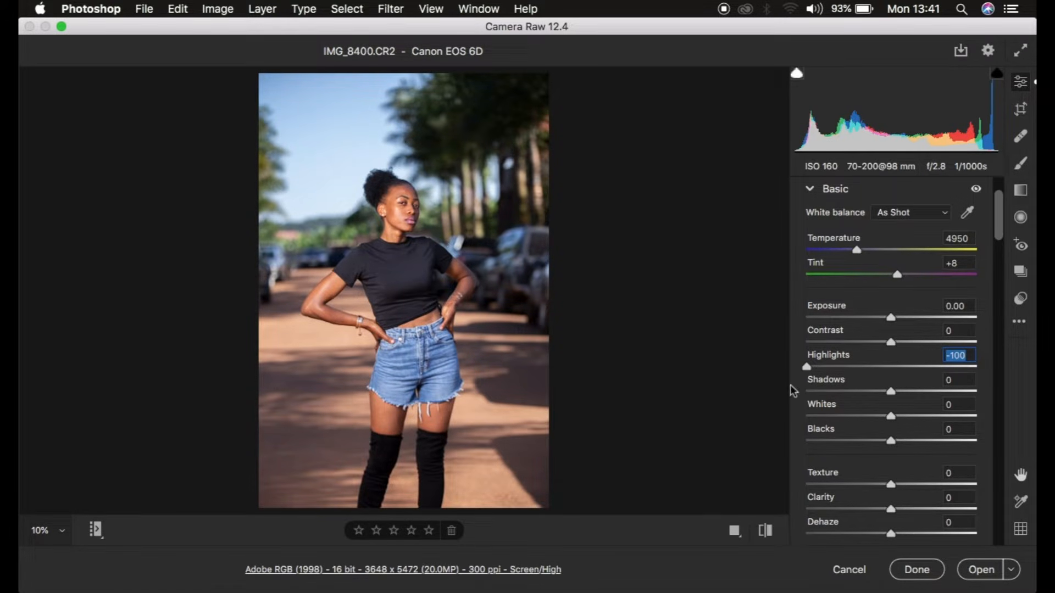
drag(891, 416, 784, 419)
click(391, 195)
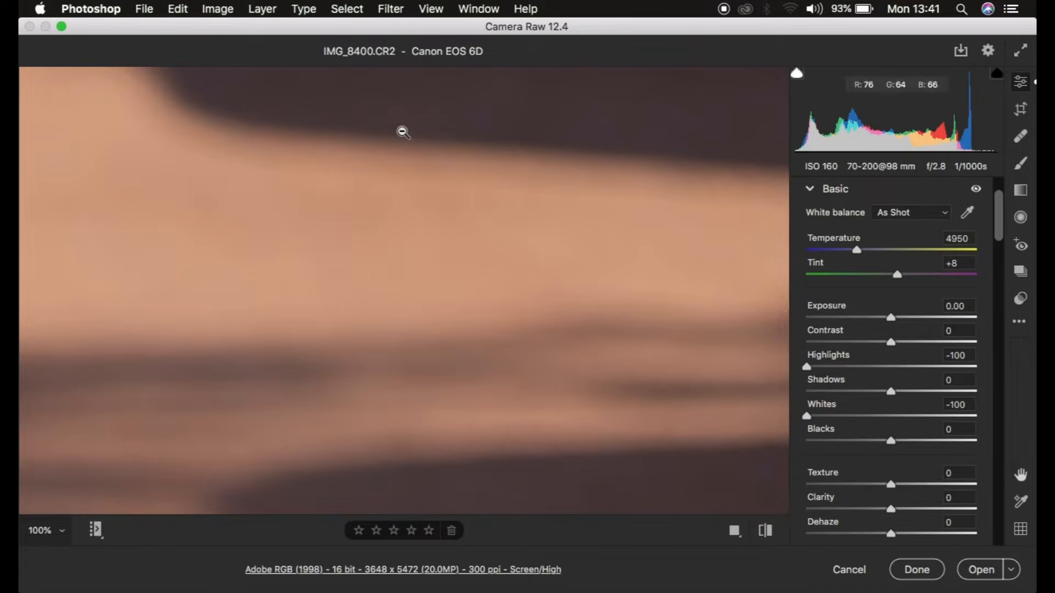
click(411, 156)
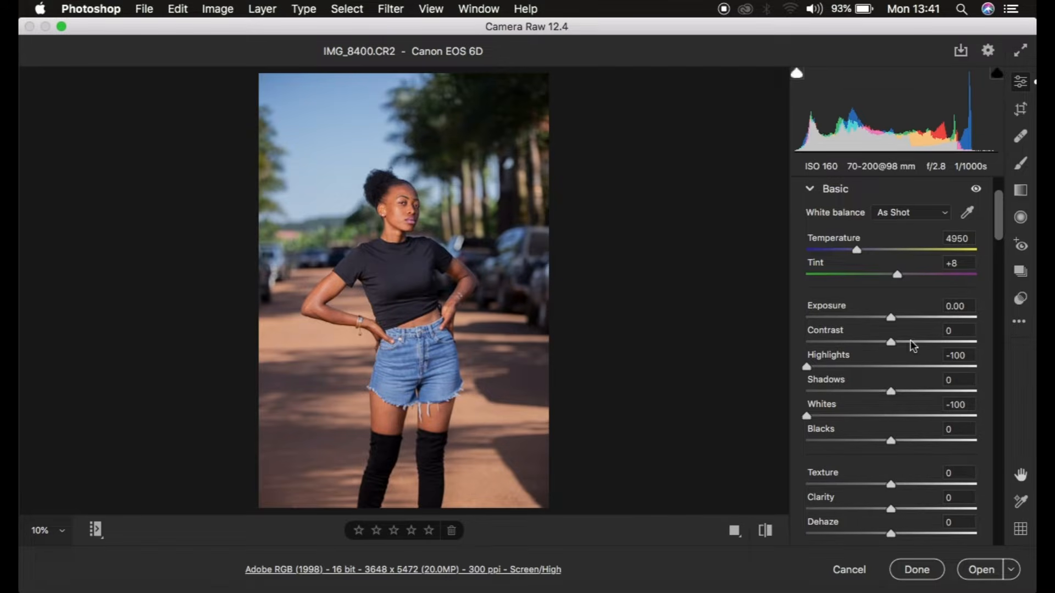
Set Contrast to +12 and Blacks to -16.
drag(891, 342, 903, 345)
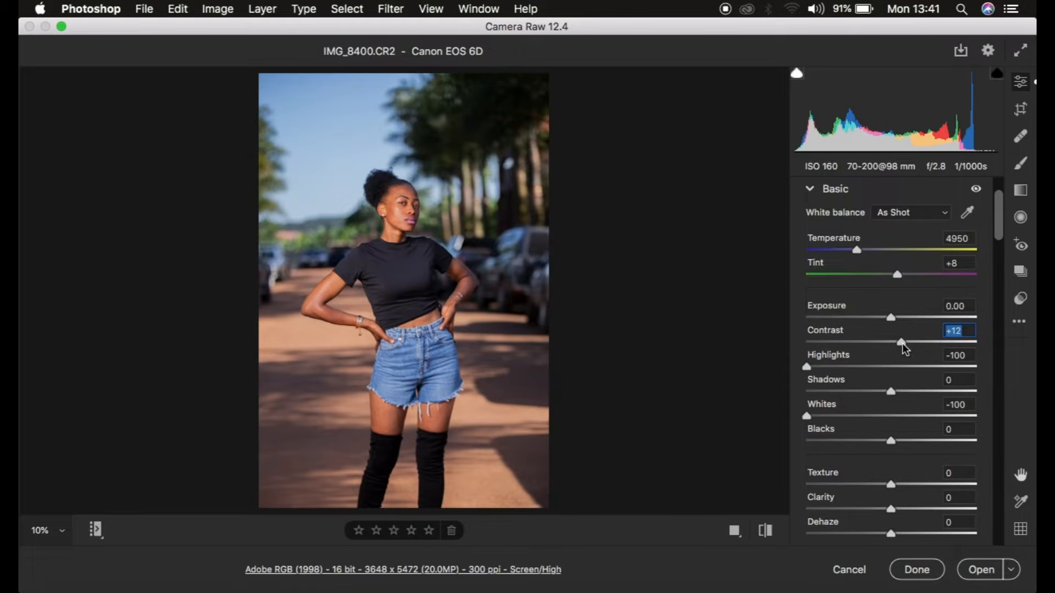
drag(890, 440, 875, 442)
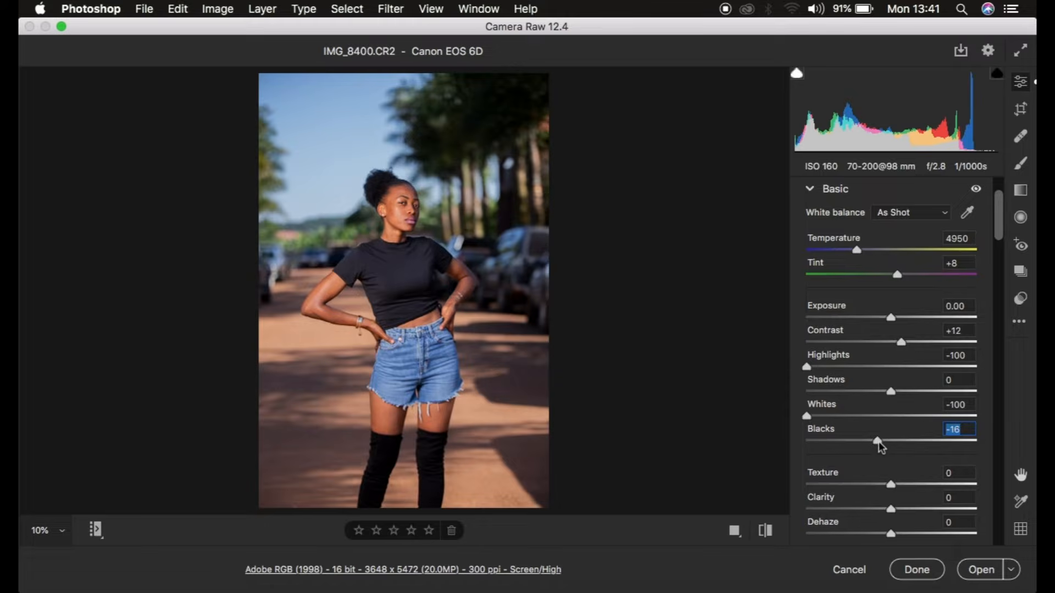
Set Shadows to +3 and Exposure to -0.05, checking the photo against its default settings.
click(892, 392)
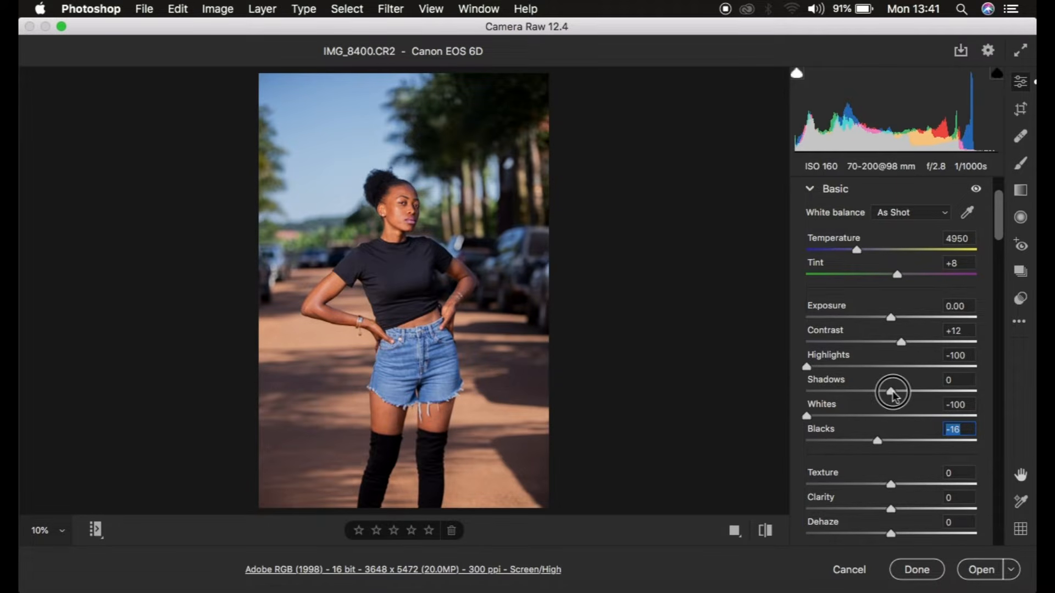
drag(893, 393, 894, 394)
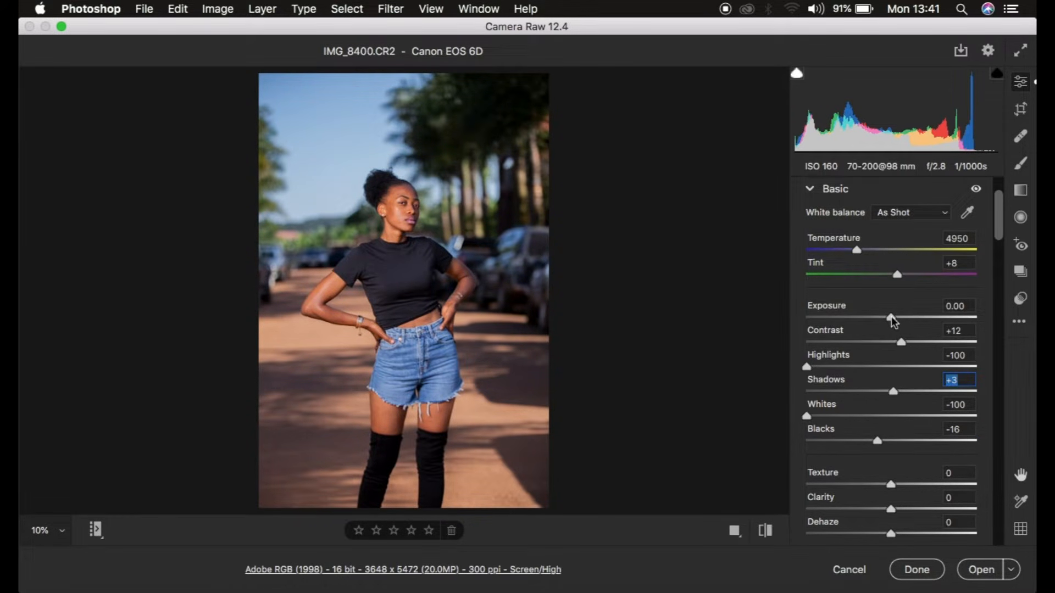
drag(892, 318, 889, 319)
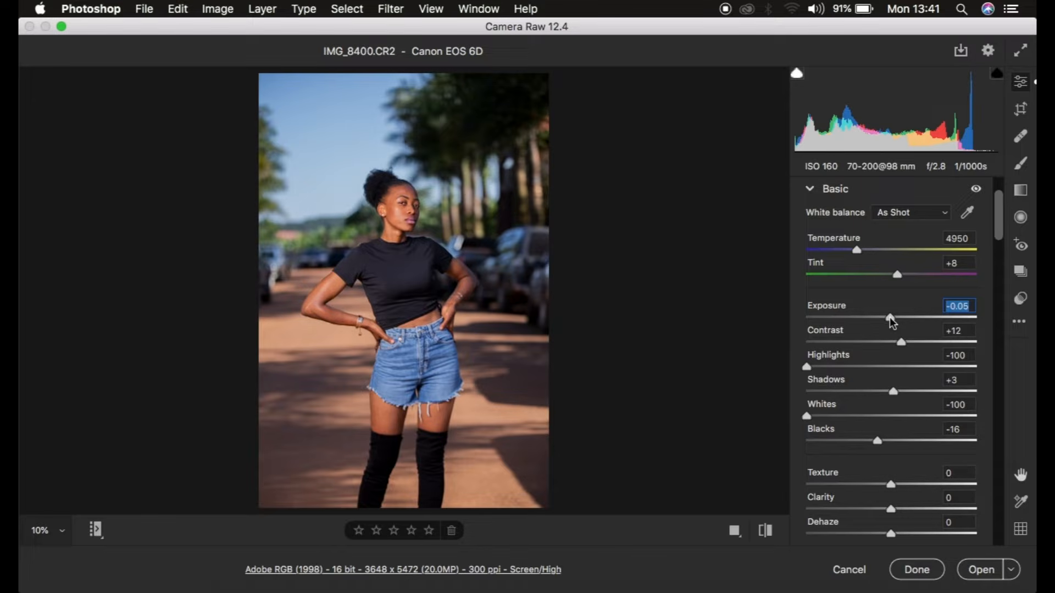
click(765, 531)
click(766, 532)
Set Vibrance to +3 in the Basic adjustments.
scroll(943, 466, down, 5)
scroll(942, 466, down, 1)
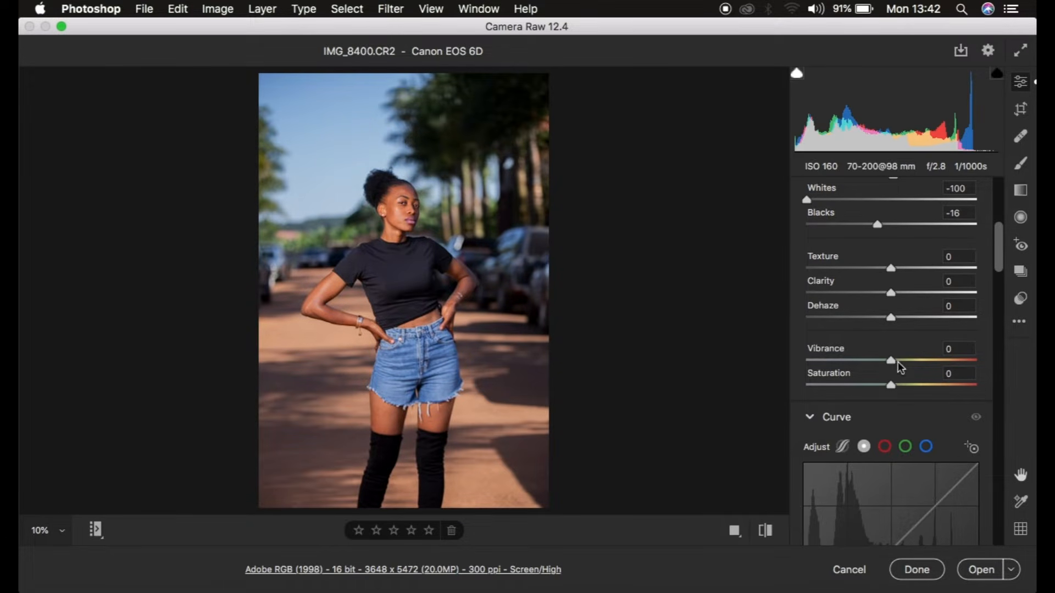
click(898, 365)
click(895, 363)
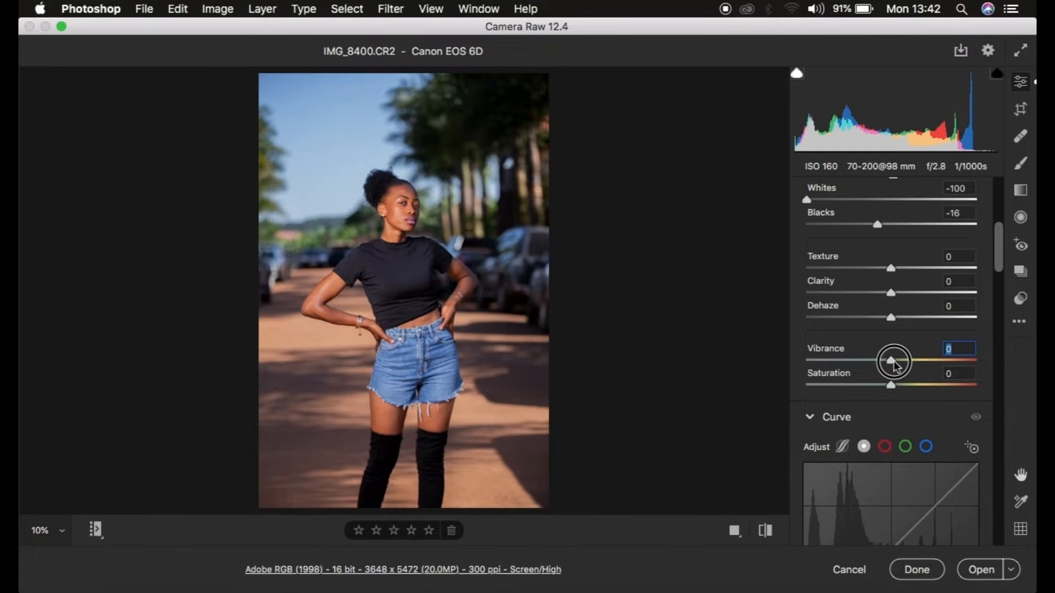
drag(894, 360, 895, 362)
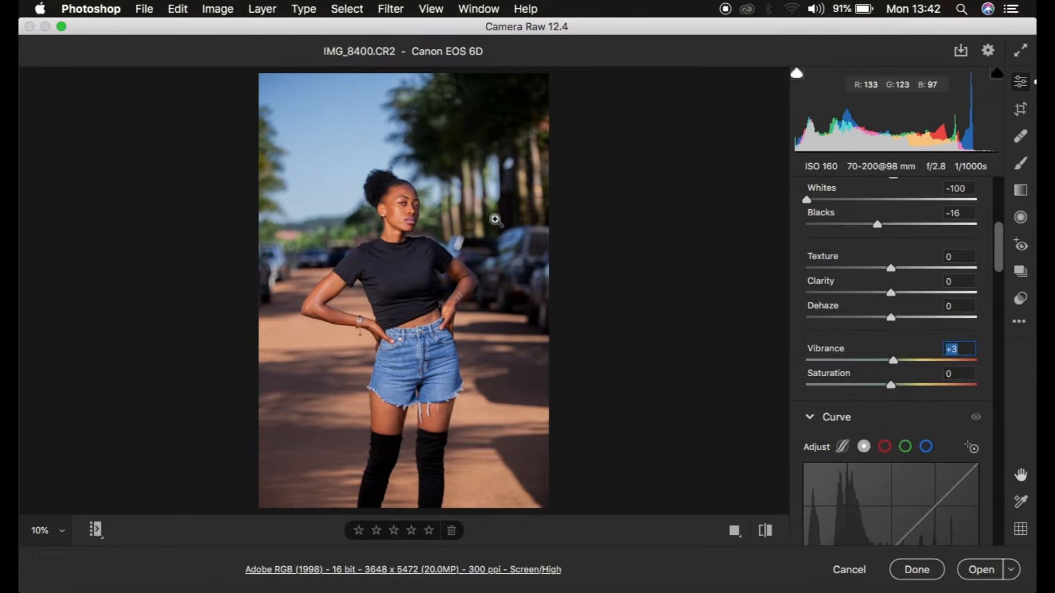
Try Saturation at +100 to preview its effect on the photo, and reset it to 0.
click(894, 386)
drag(894, 386, 989, 396)
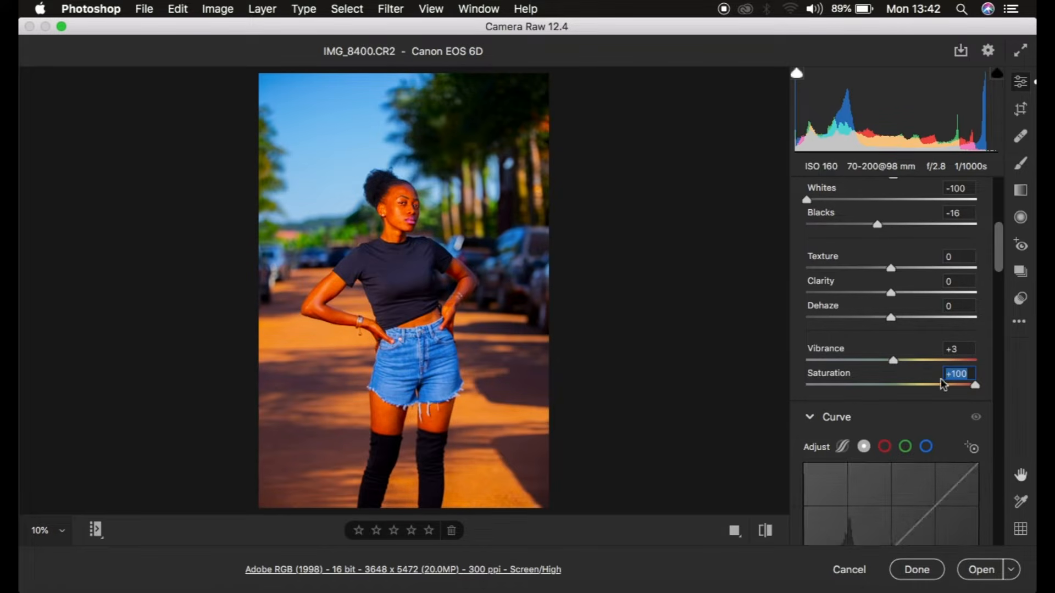
double_click(976, 386)
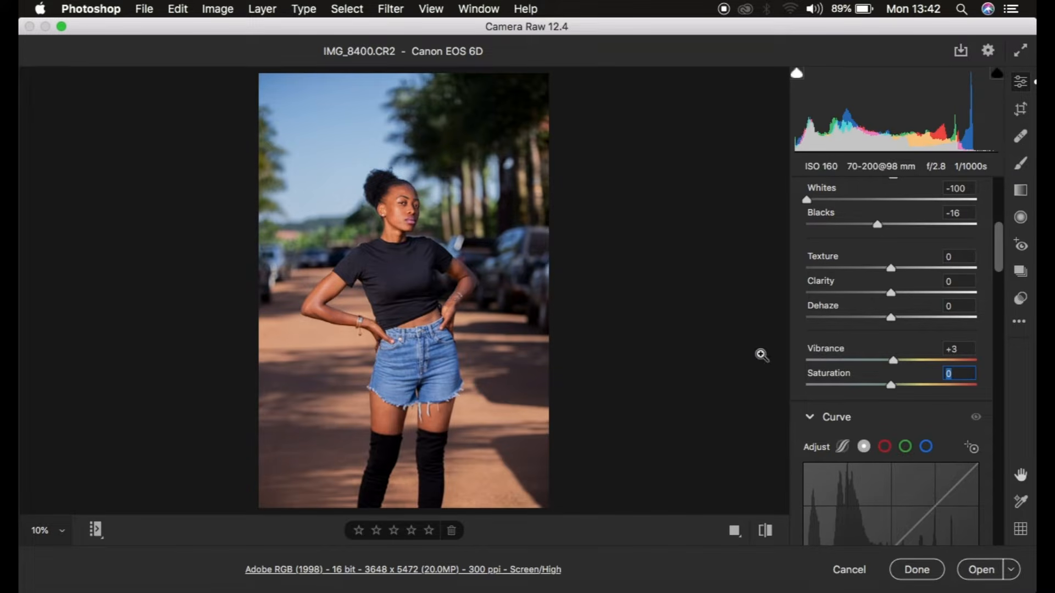
Look through the Hue, Saturation and Luminance adjustments of the Color Mixer.
scroll(911, 404, down, 1)
scroll(911, 406, down, 15)
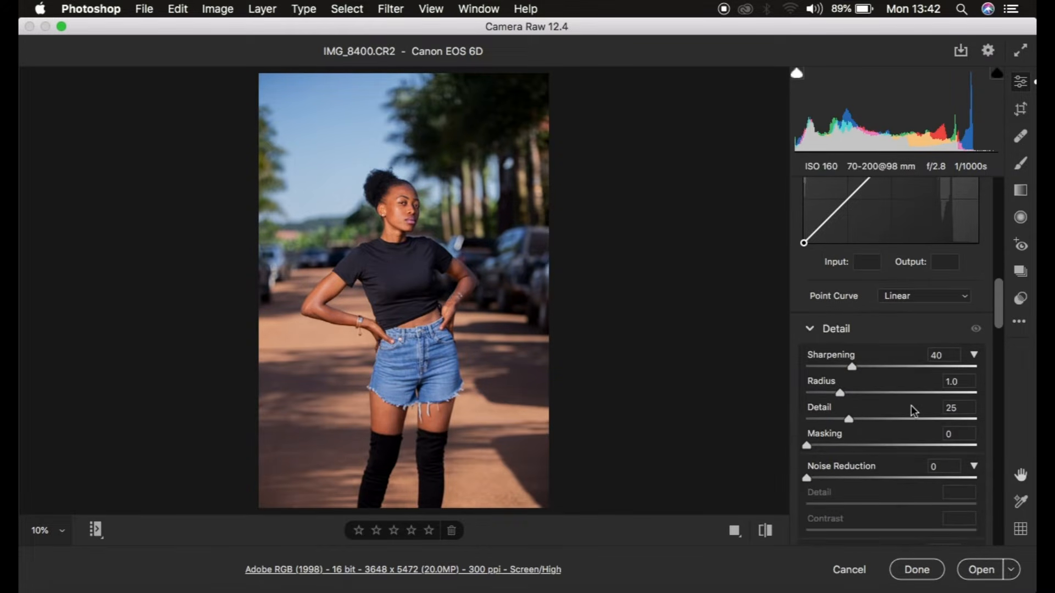
scroll(911, 406, down, 5)
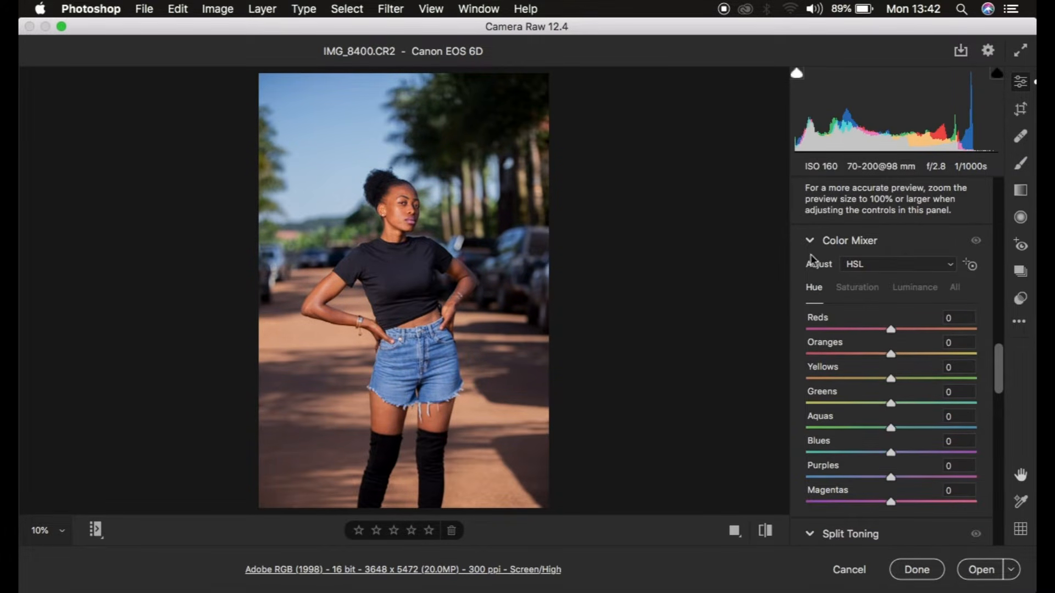
click(859, 289)
click(918, 288)
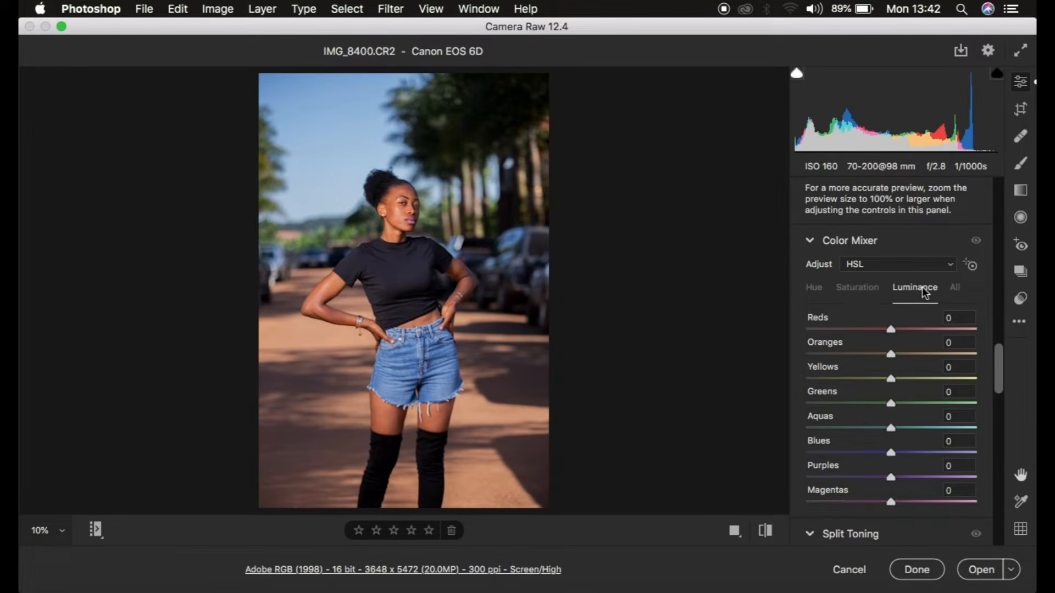
click(818, 290)
click(858, 288)
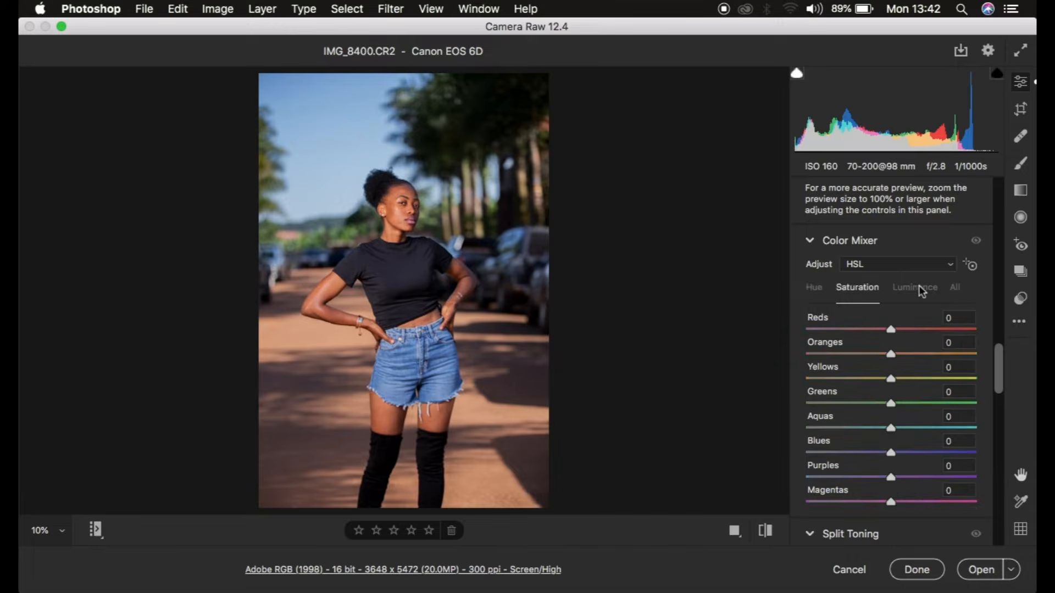
click(921, 289)
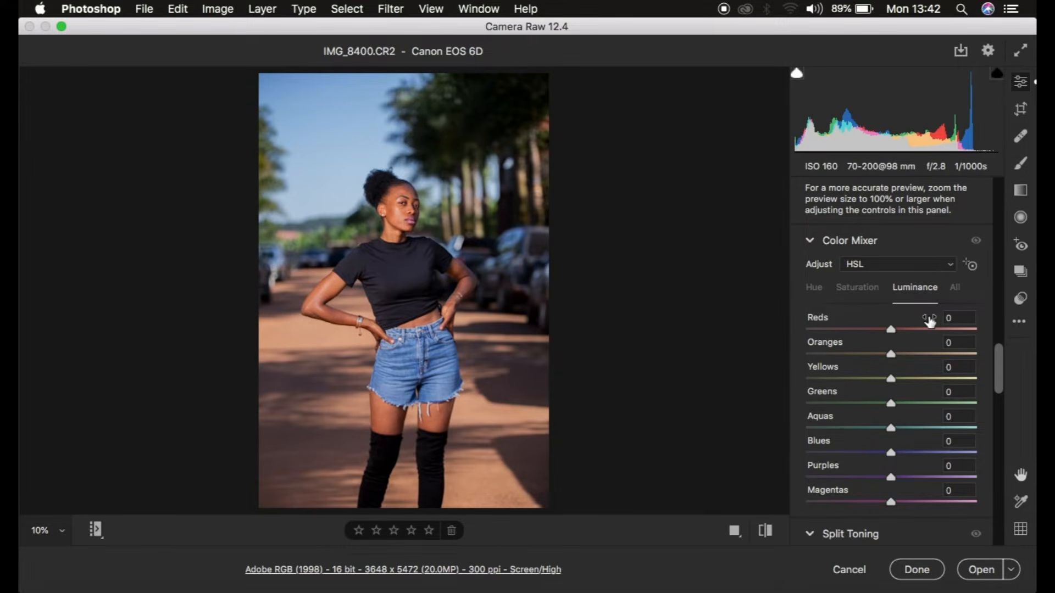
click(860, 289)
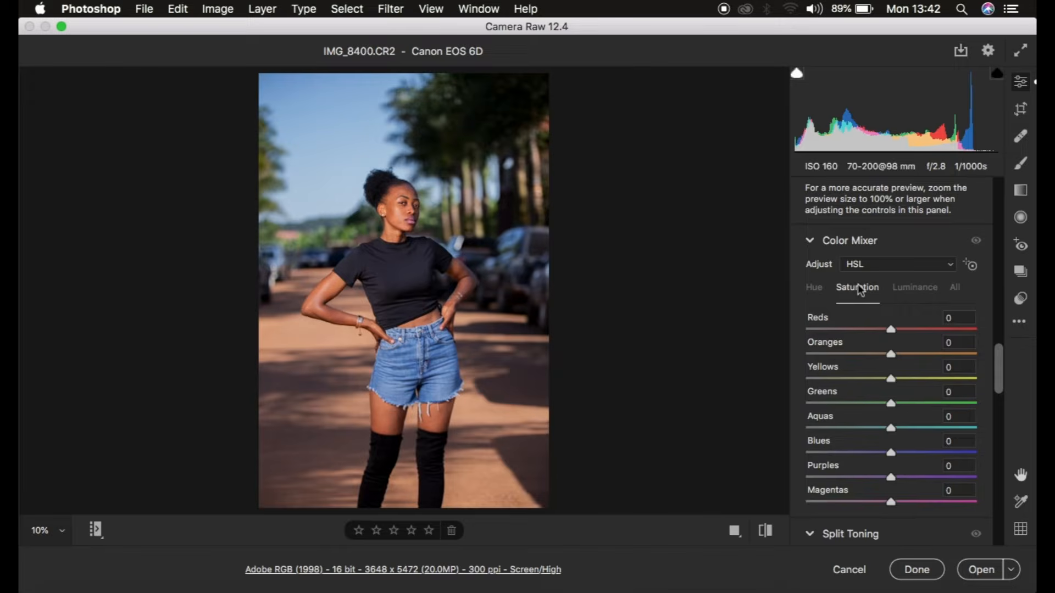
Try the Oranges hue at +57, -73 and +54 to preview its effect, and reset it to 0.
click(814, 291)
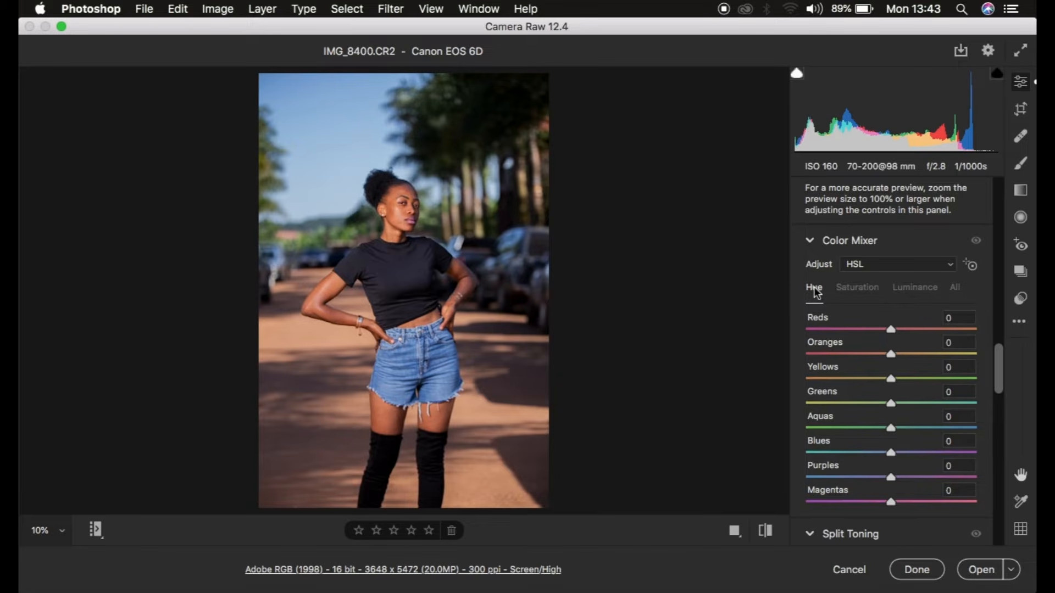
click(891, 354)
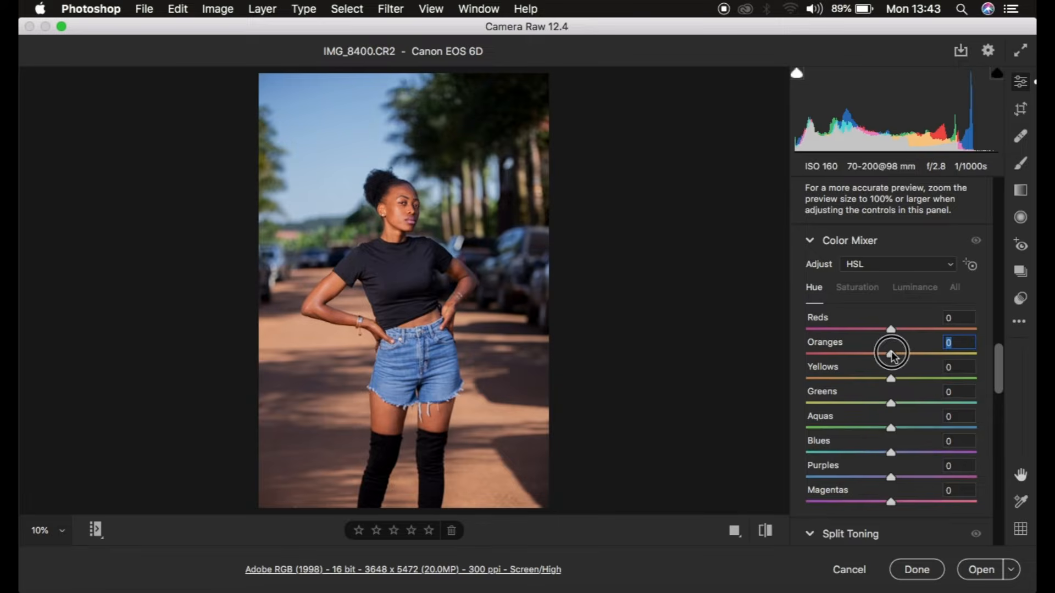
drag(892, 355, 939, 356)
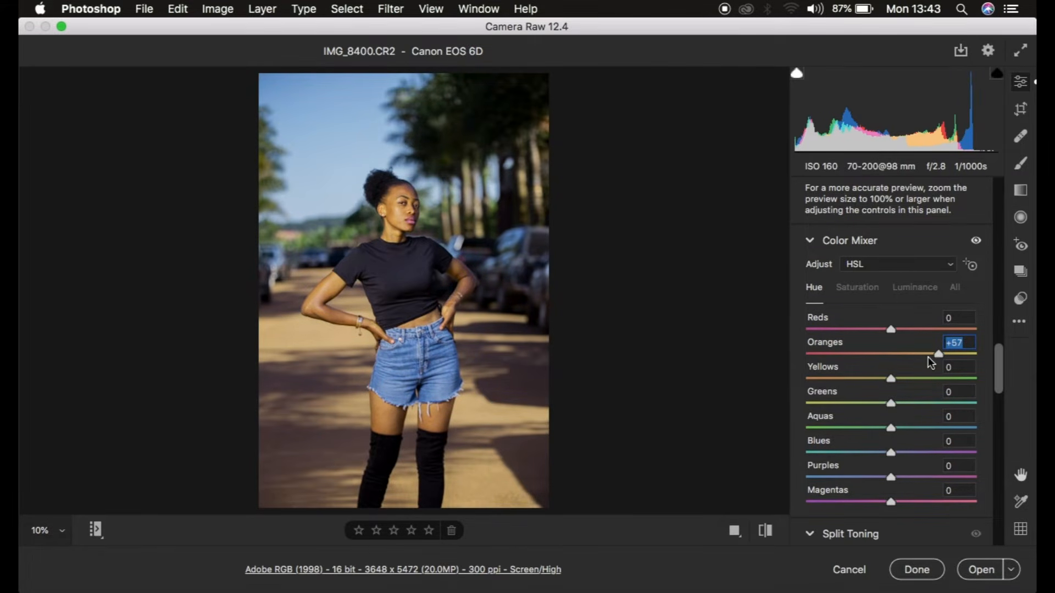
drag(940, 355, 832, 357)
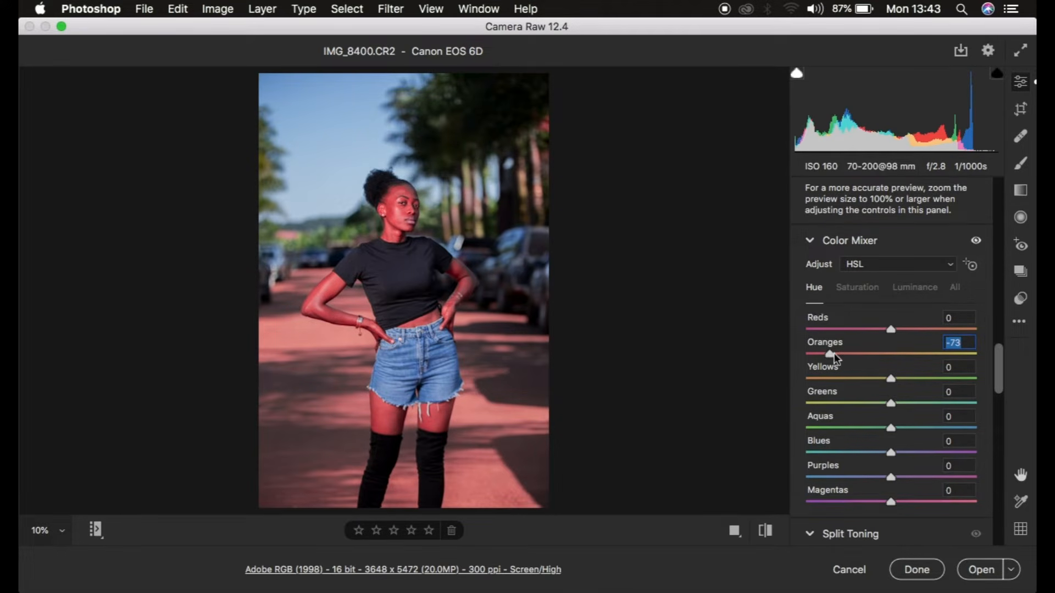
drag(831, 355, 937, 354)
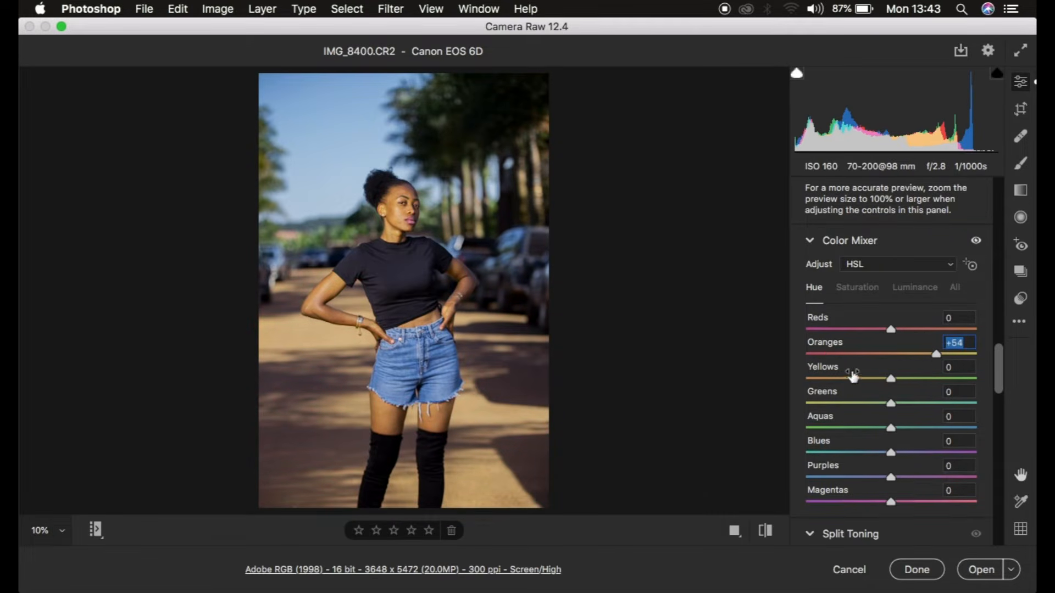
double_click(938, 353)
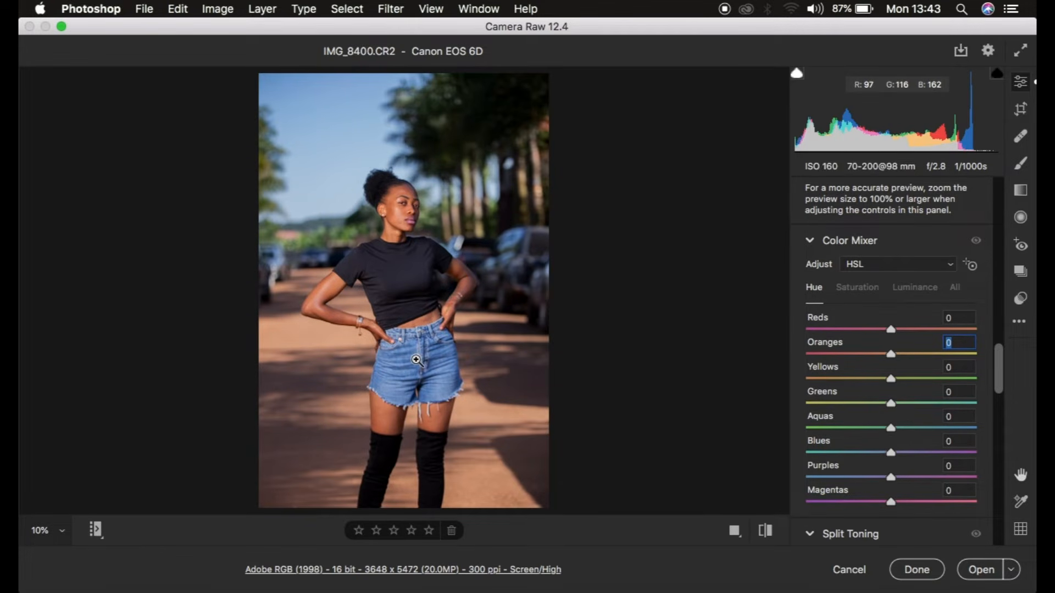
In the Color Mixer's Luminance adjustments, set Blues to -31 and Oranges to -11.
click(911, 288)
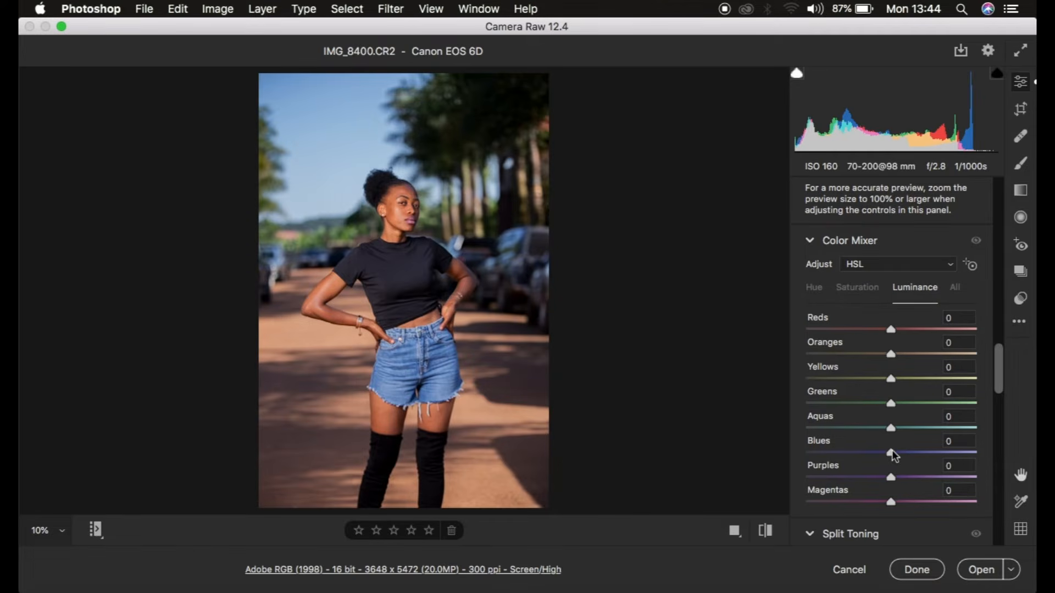
drag(893, 454, 804, 456)
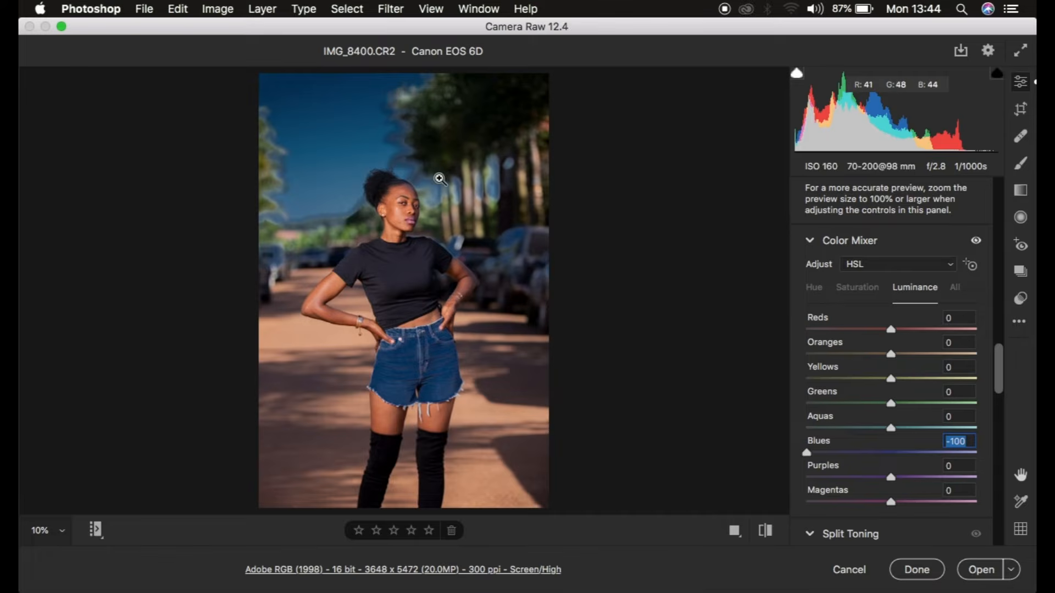
drag(827, 454, 866, 458)
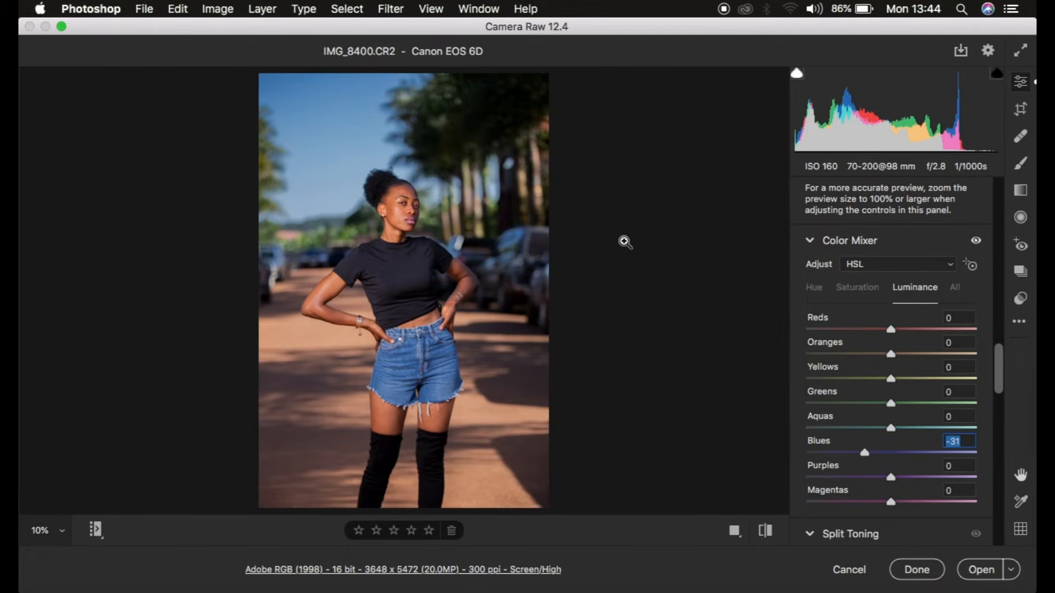
drag(890, 353, 882, 356)
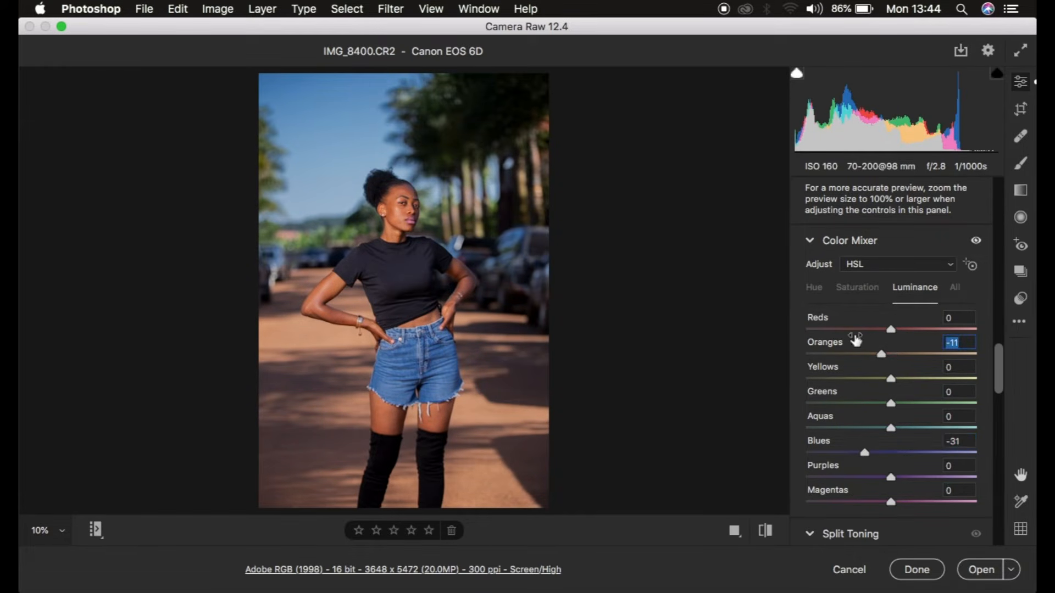
In the Color Mixer's Saturation adjustments, set Blues to +33 and Oranges to +6.
click(856, 287)
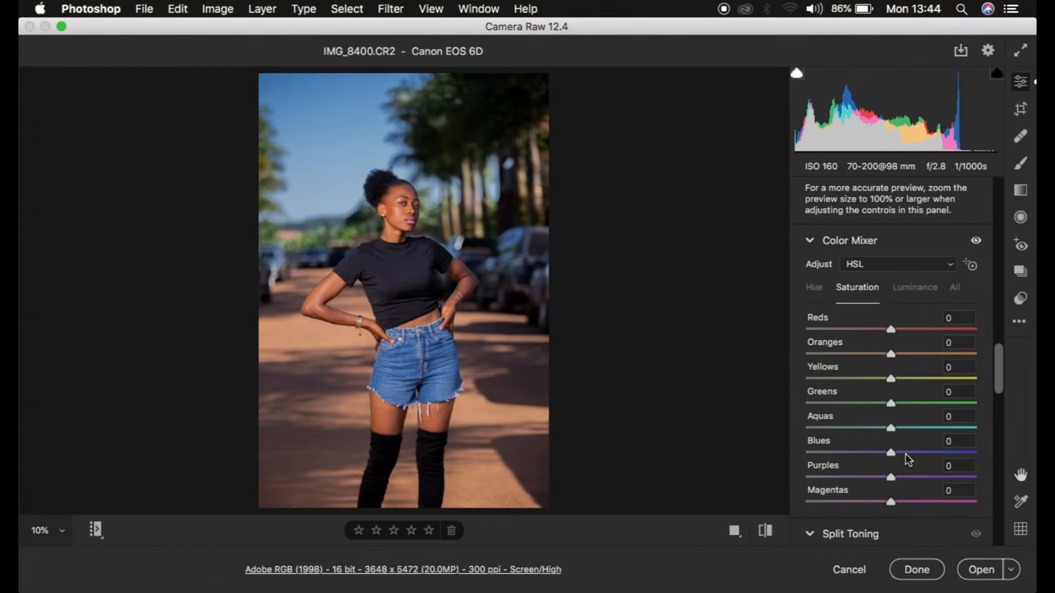
drag(904, 453, 919, 454)
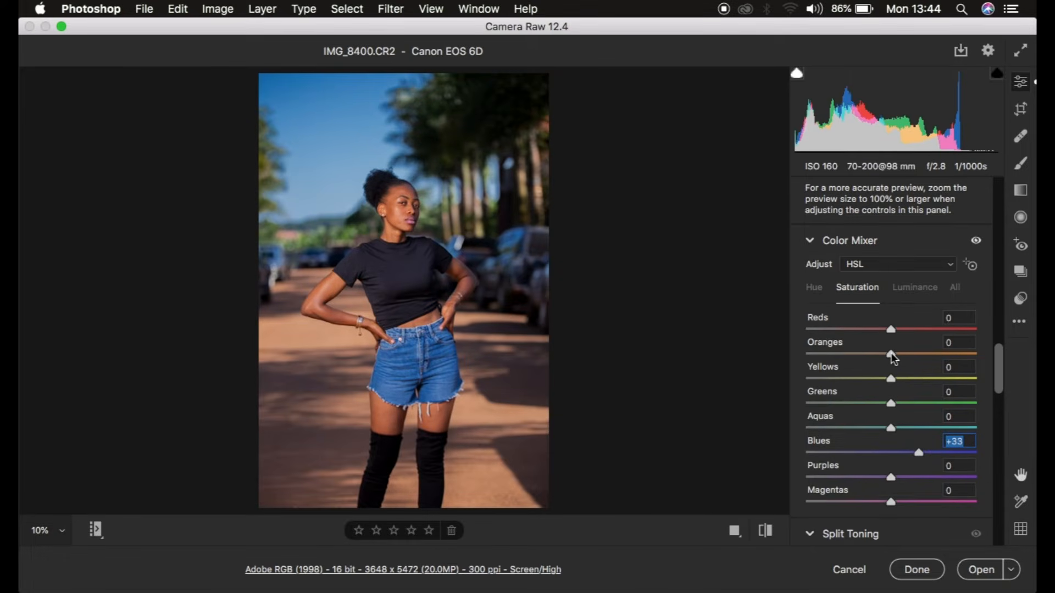
drag(891, 354, 896, 357)
drag(896, 356, 897, 356)
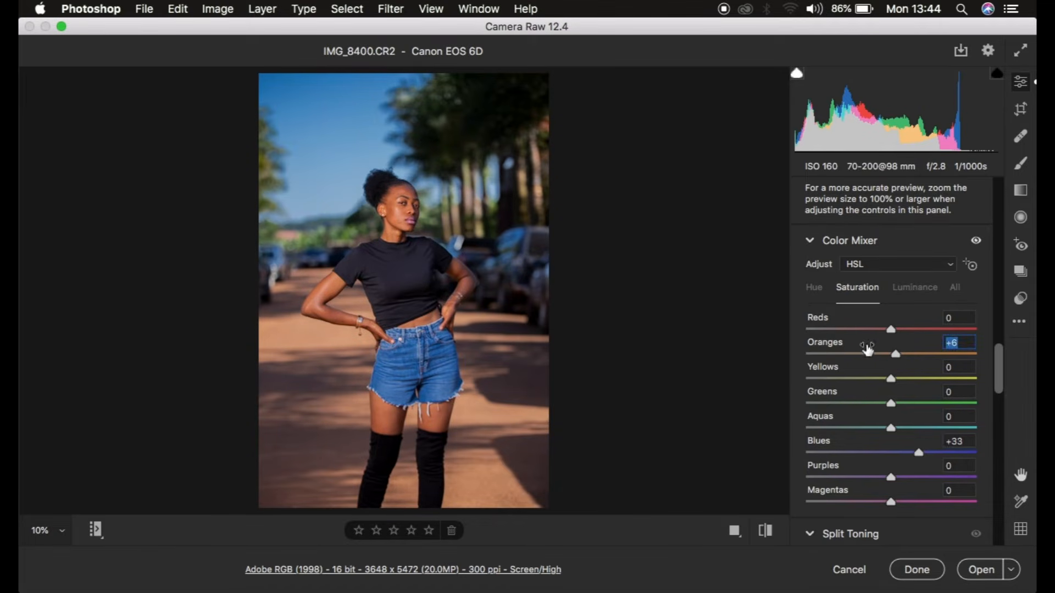
In the Color Mixer's Hue adjustments, set Blues to -13, Reds to +5 and Oranges to -8.
click(816, 289)
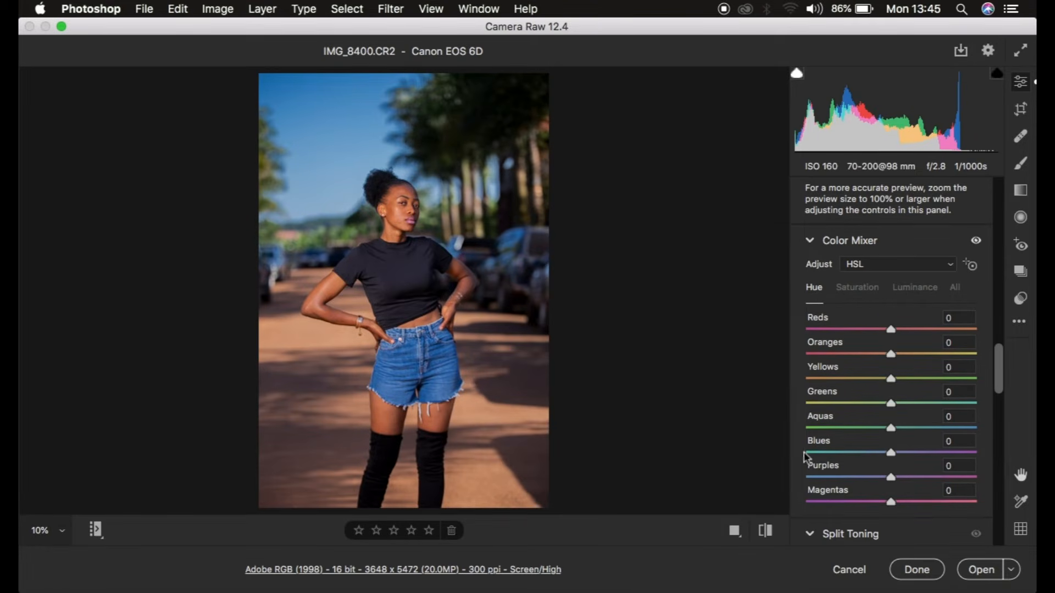
click(891, 454)
mouse_move(892, 455)
mouse_down()
mouse_move(872, 458)
mouse_move(881, 456)
mouse_up()
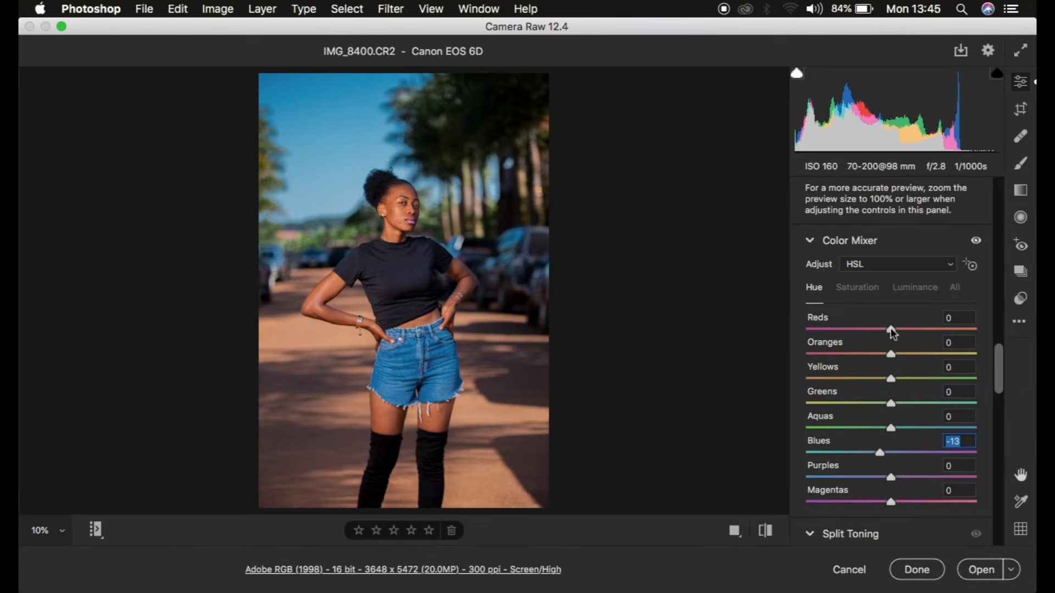
drag(891, 330, 884, 354)
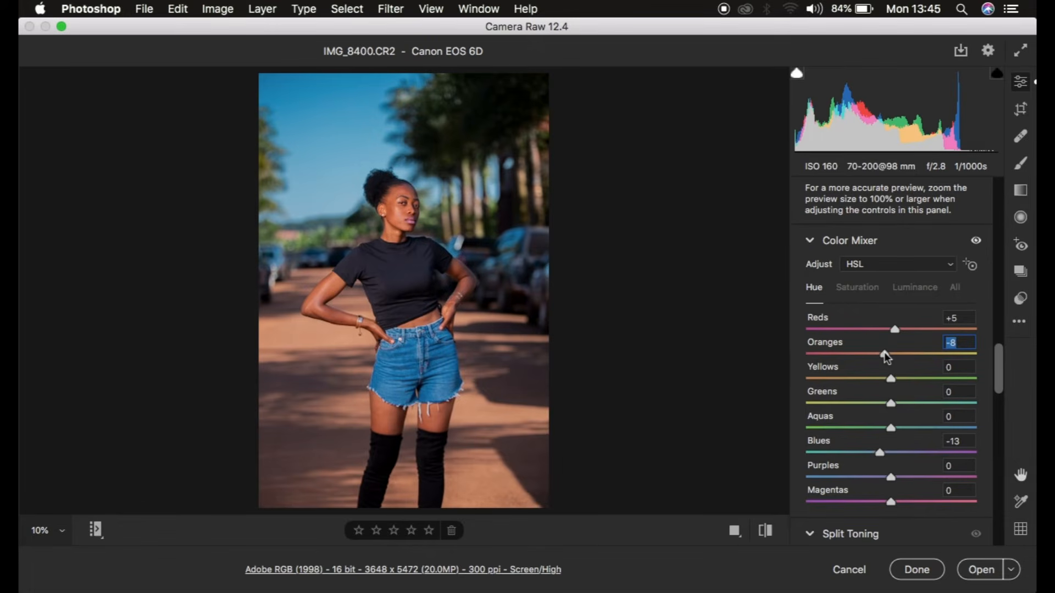
In Calibration, set the Blue Primary saturation to +41 and its hue to -8.
scroll(899, 472, down, 5)
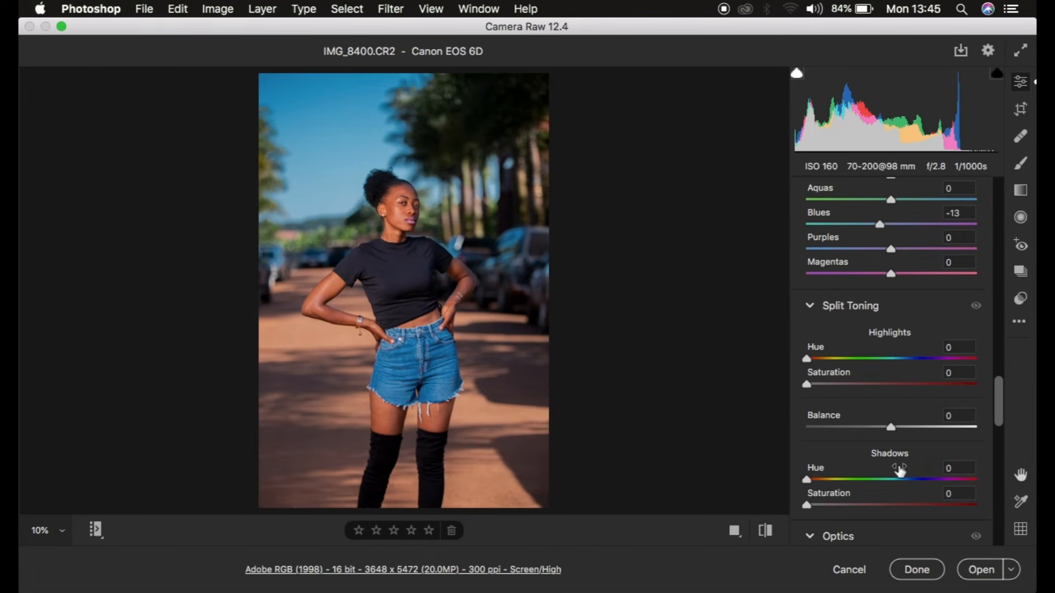
scroll(900, 471, down, 10)
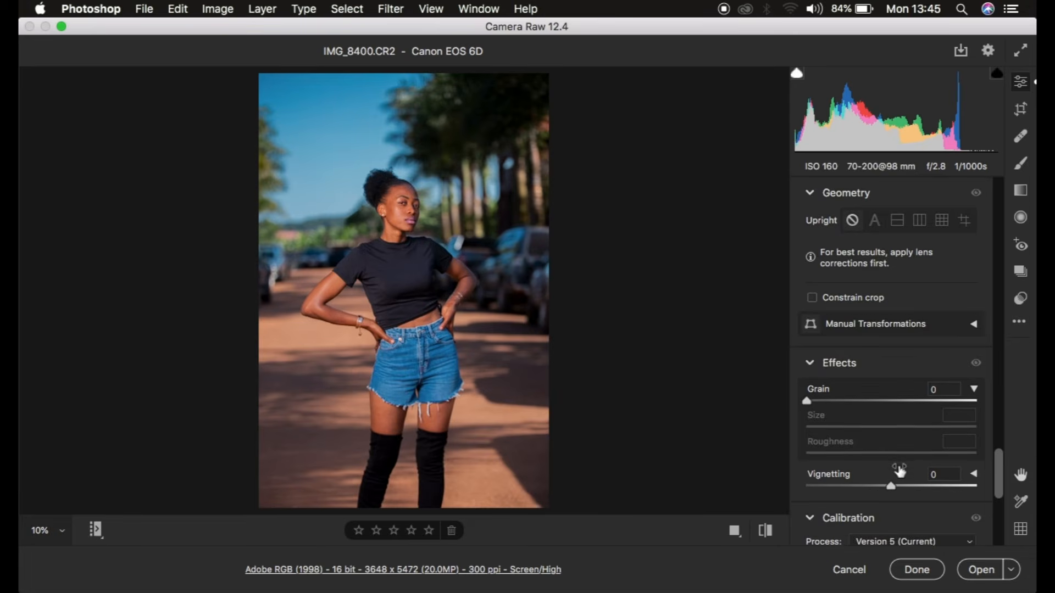
scroll(900, 471, down, 4)
scroll(899, 471, down, 3)
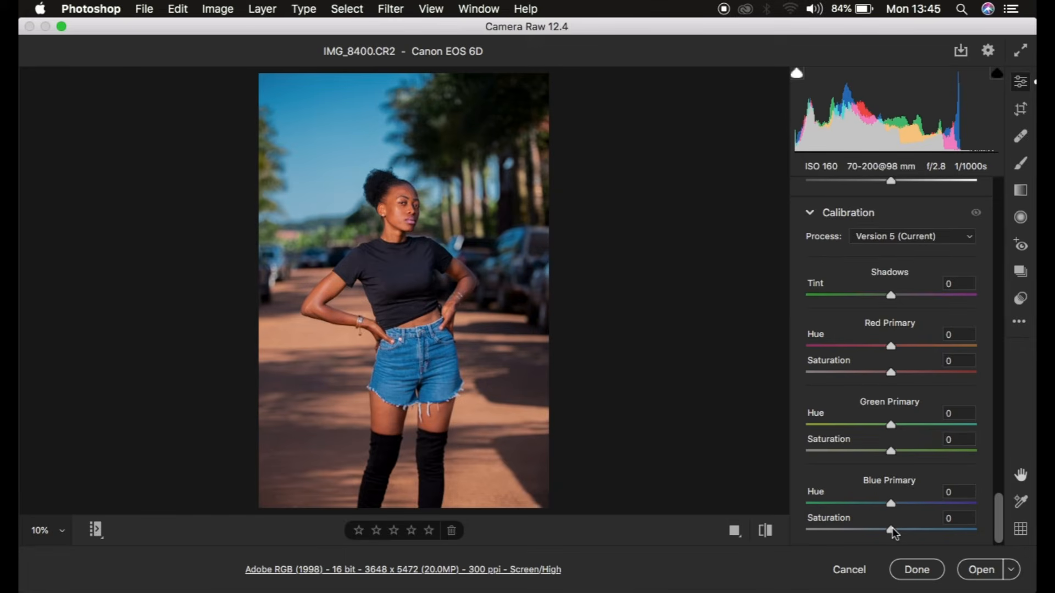
drag(894, 533, 973, 537)
drag(947, 538, 884, 504)
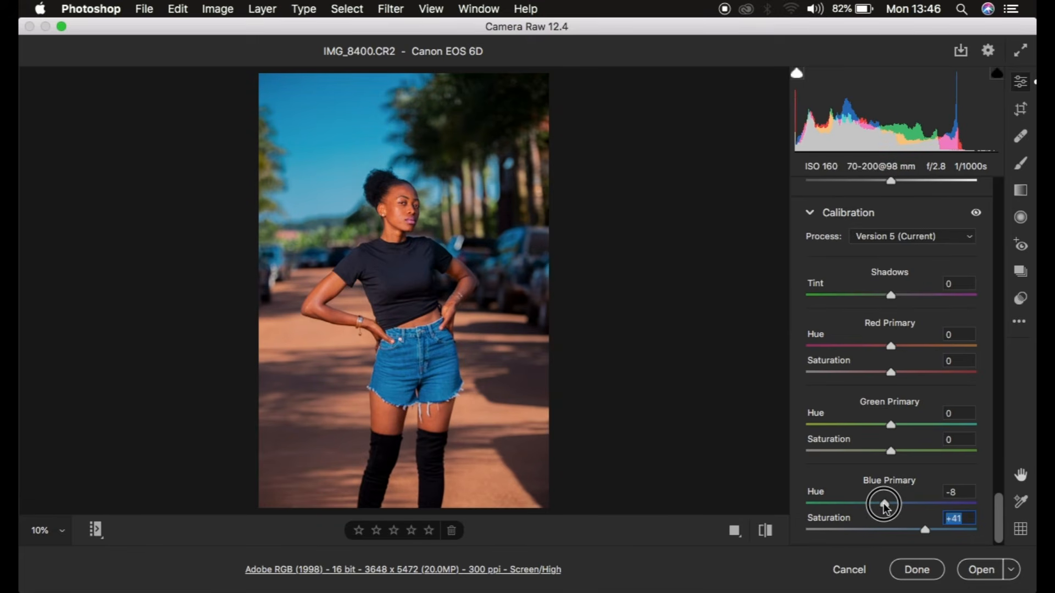
click(884, 504)
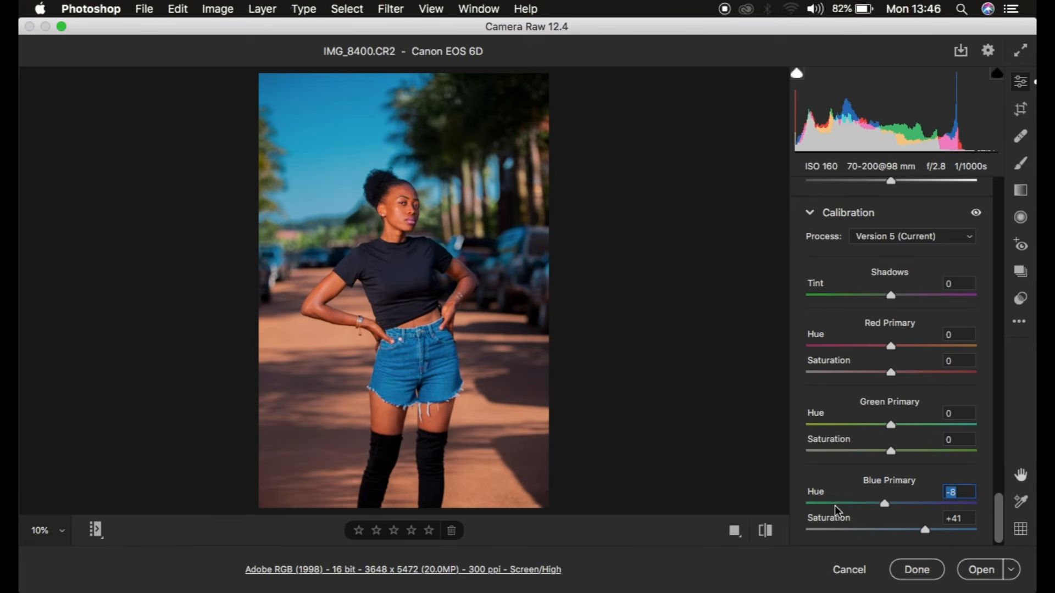
Compare the color-graded photo with its default settings several times, ending on the edited version.
click(765, 531)
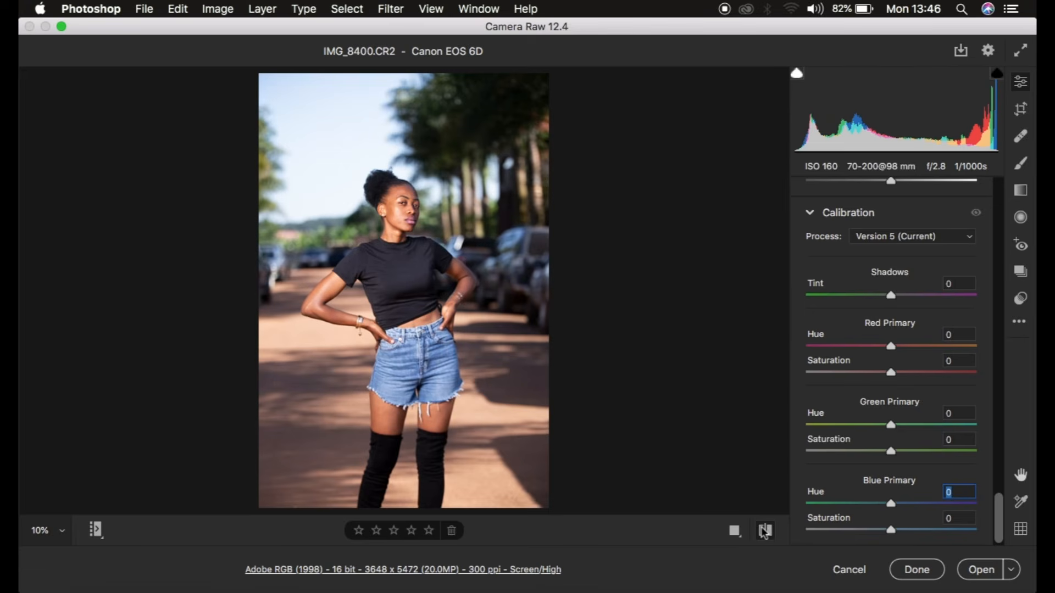
click(765, 531)
click(765, 531)
click(765, 531)
click(765, 531)
click(764, 531)
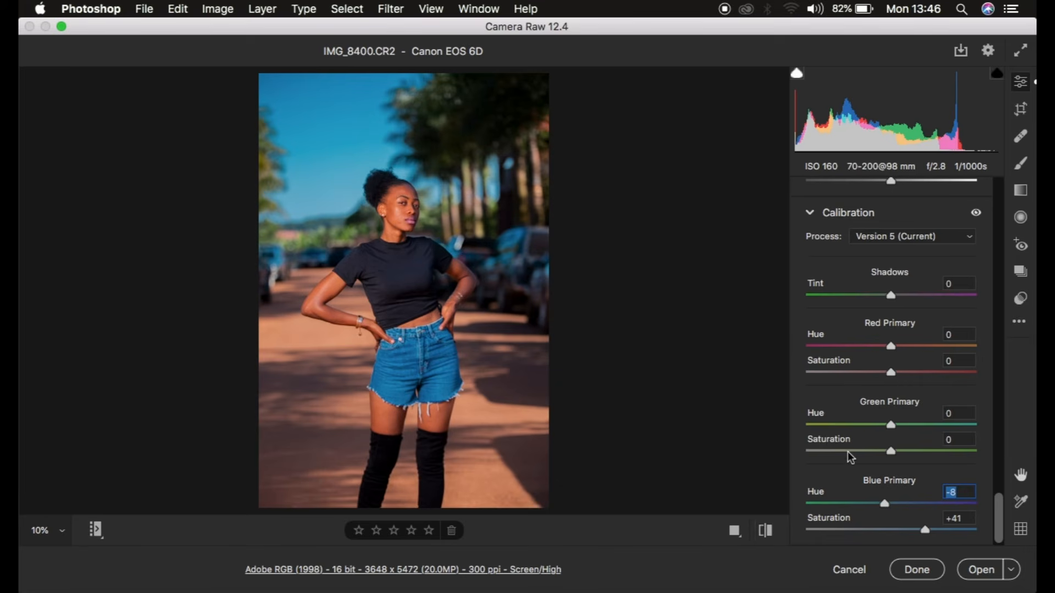
Look through the Optics, Geometry and Effects adjustments.
scroll(929, 417, up, 10)
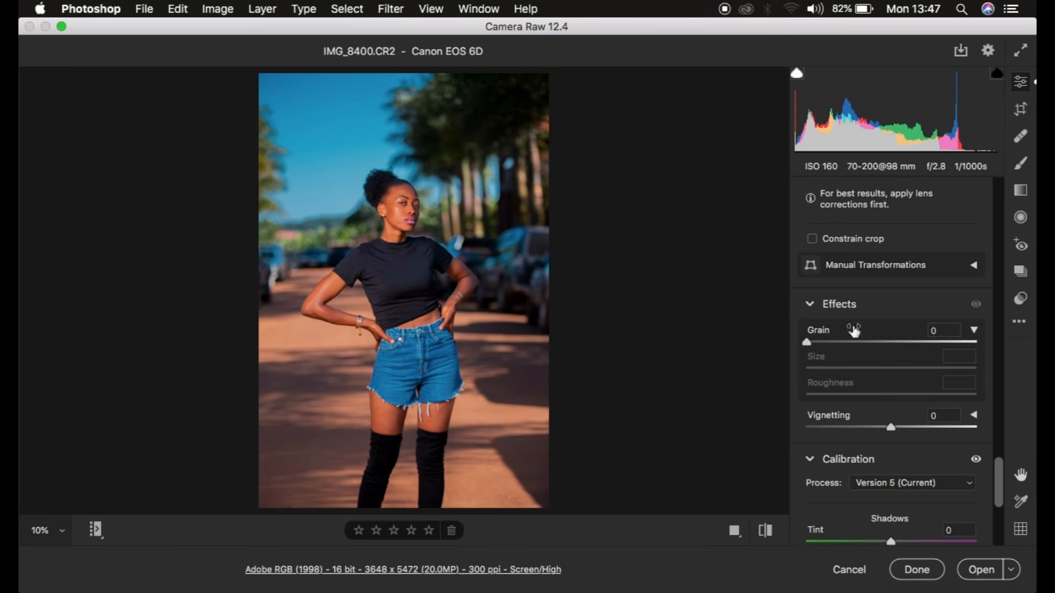
scroll(891, 347, up, 15)
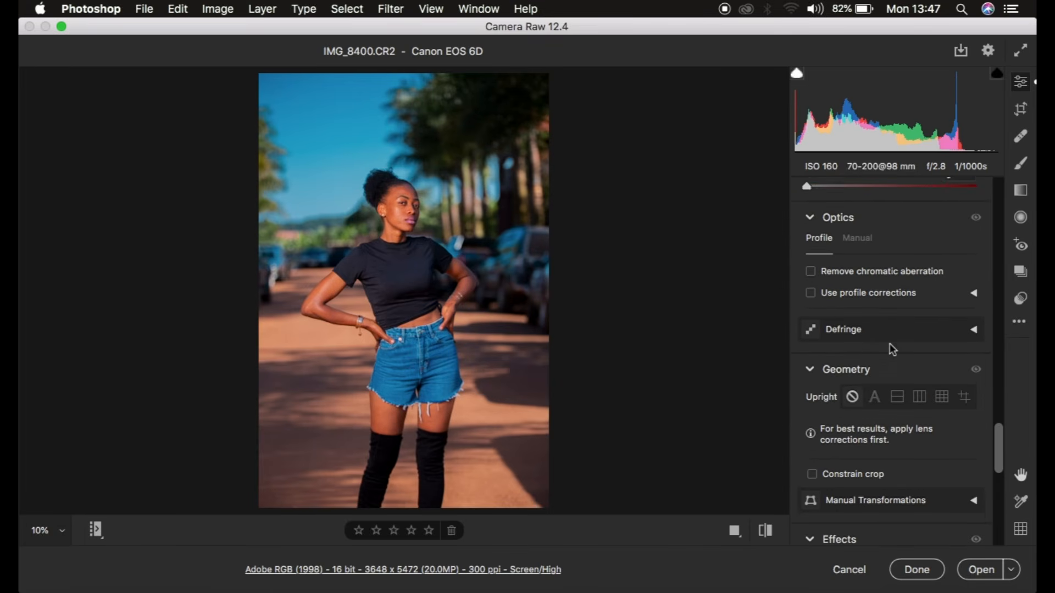
scroll(890, 346, down, 7)
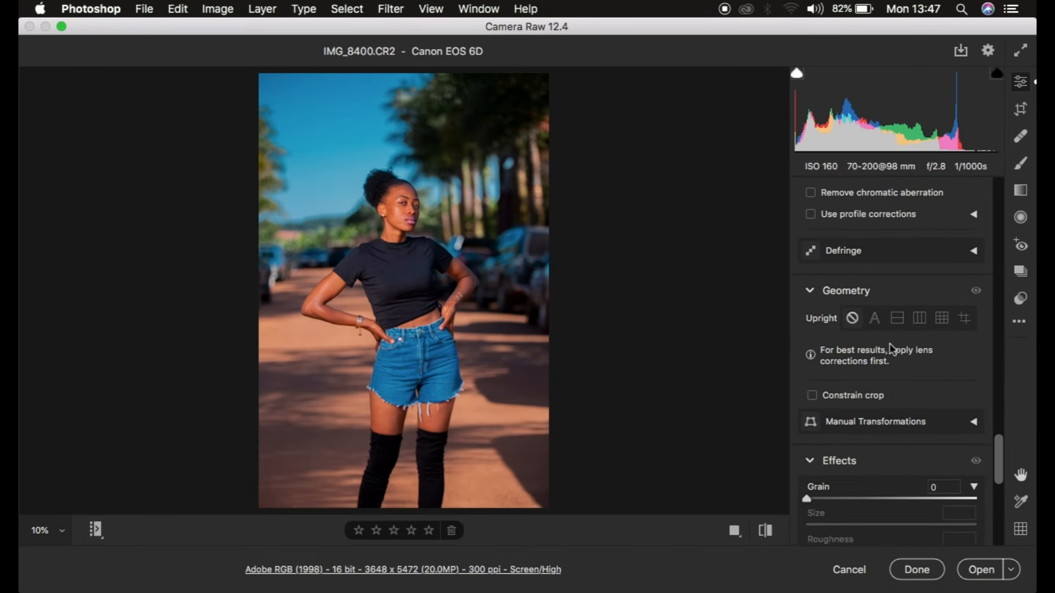
scroll(890, 346, down, 8)
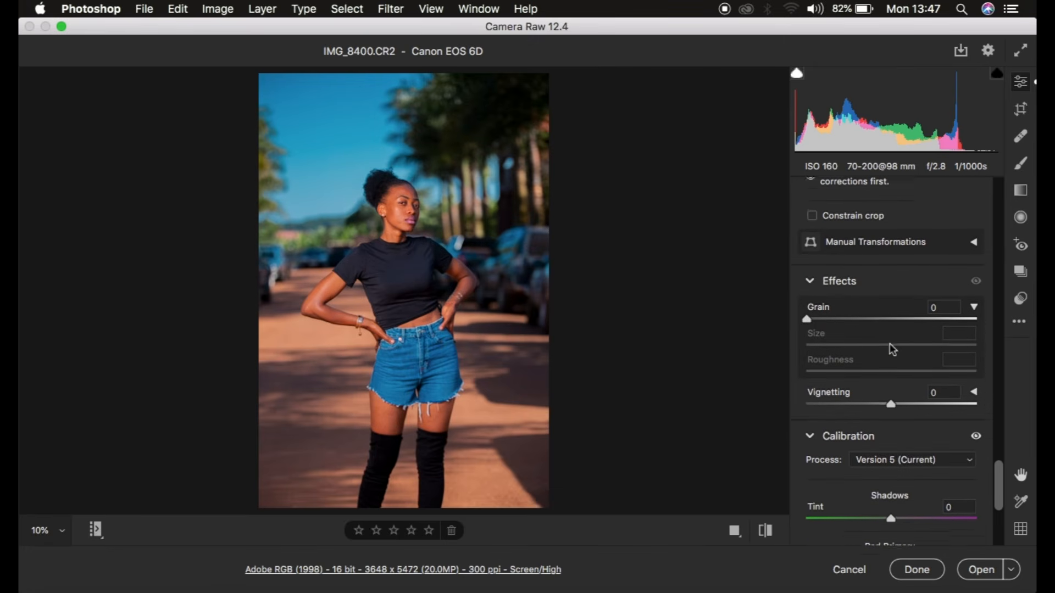
scroll(890, 346, up, 5)
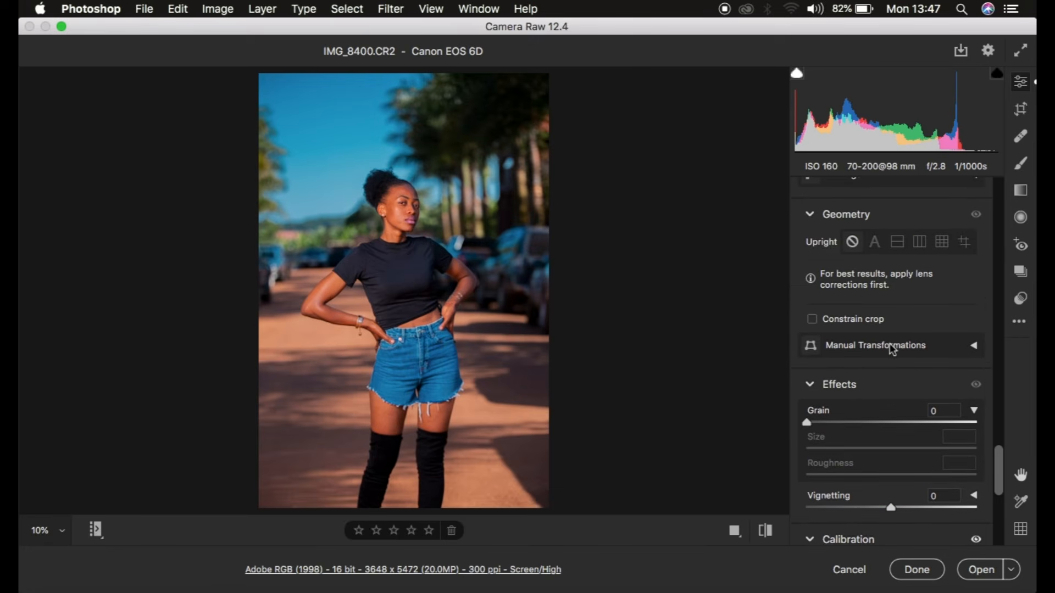
click(811, 386)
click(811, 385)
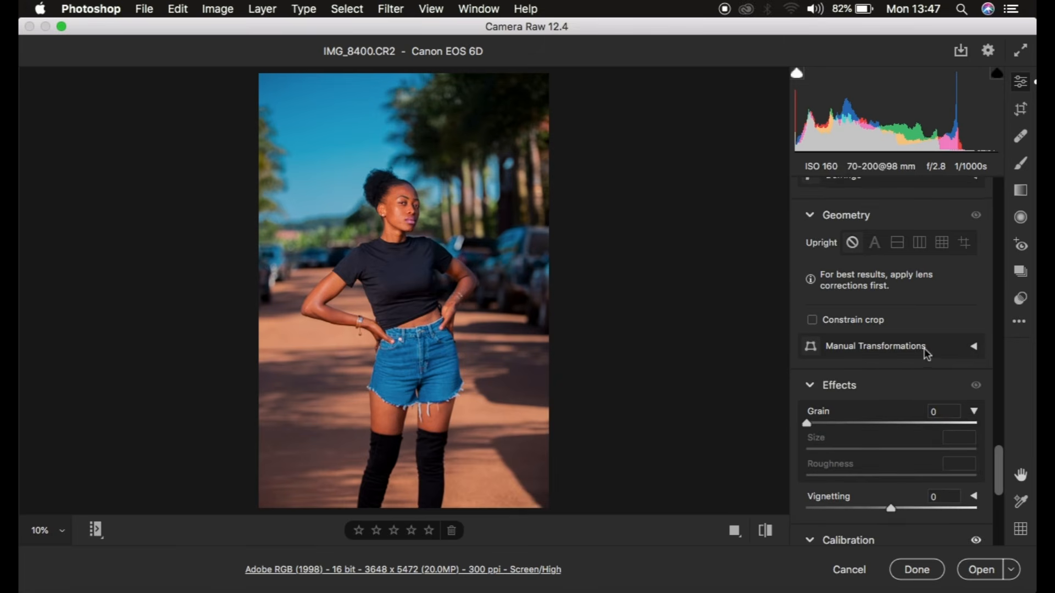
In the Detail adjustments, set the sharpening Masking to 74 using the mask preview and Sharpening to 59.
scroll(926, 353, up, 20)
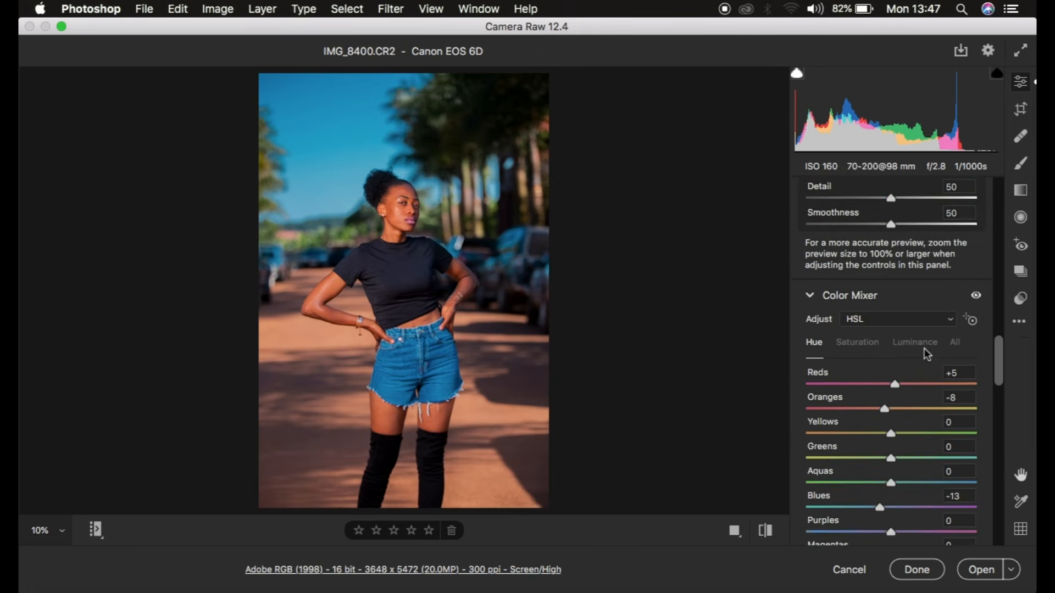
scroll(927, 354, up, 15)
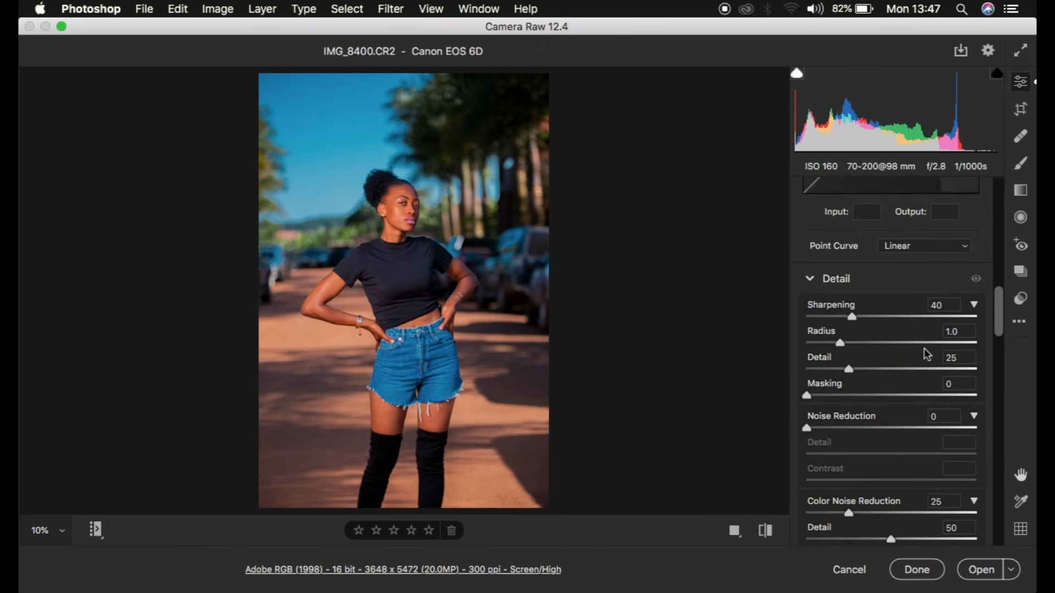
scroll(927, 355, down, 2)
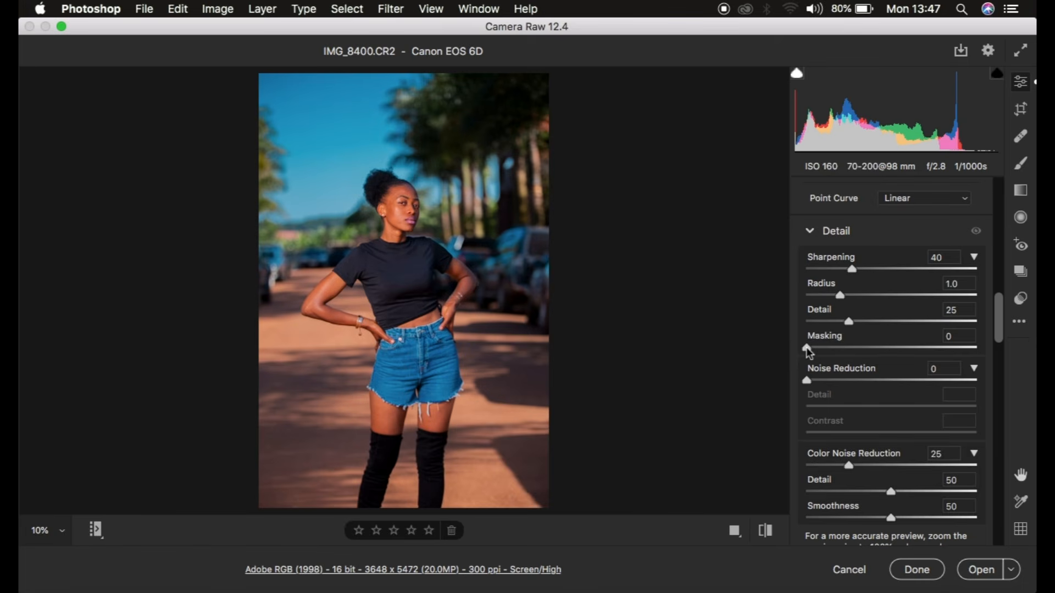
key(alt)
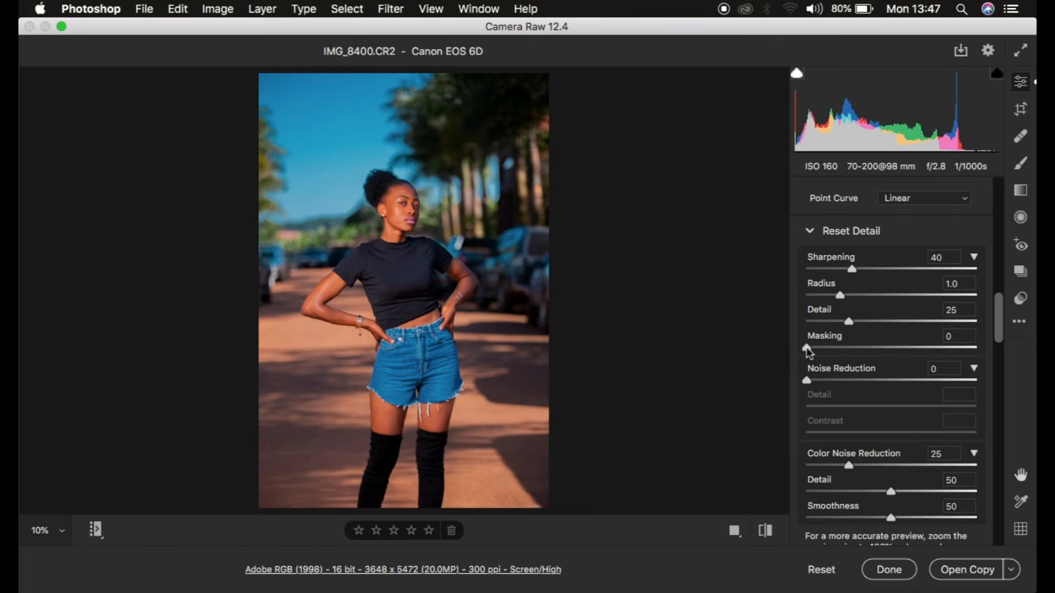
drag(808, 352, 931, 352)
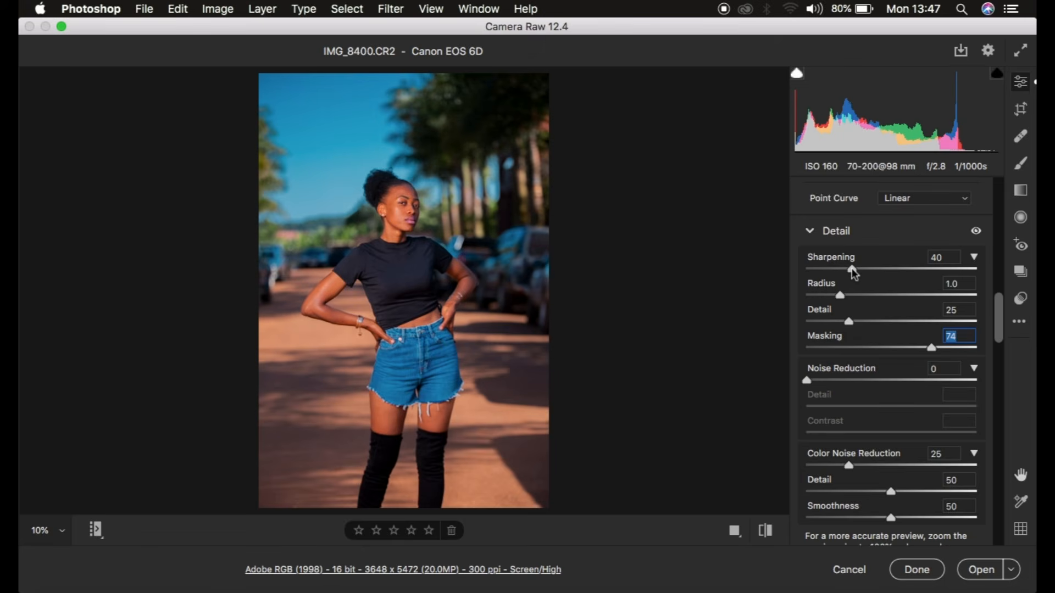
drag(852, 269, 874, 273)
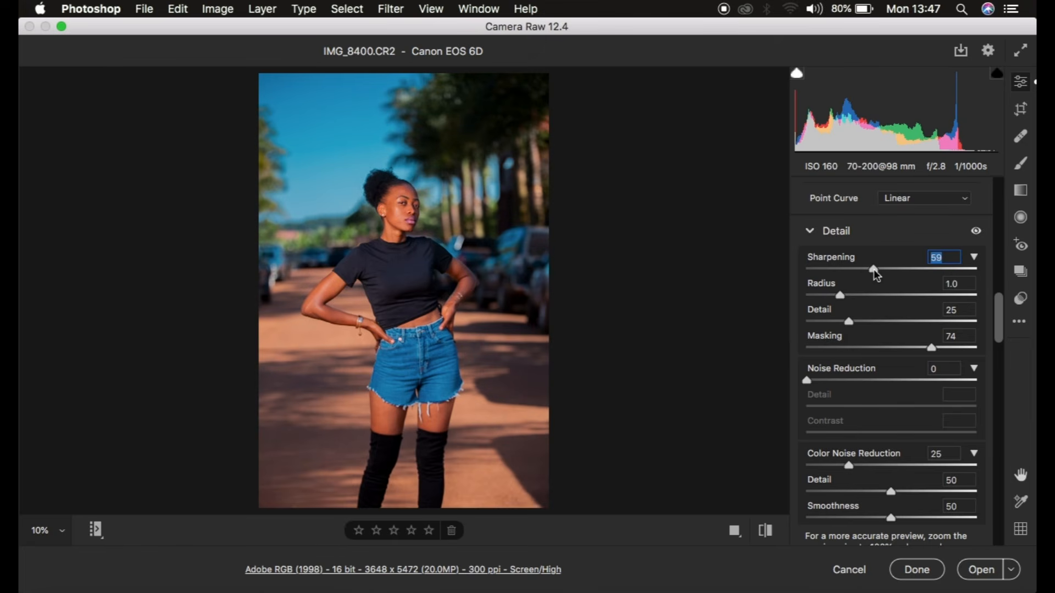
Toggle repeatedly between the default settings and the sharpened, graded photo to compare them, ending on the edited version.
click(765, 531)
click(766, 532)
click(765, 532)
click(765, 532)
click(766, 532)
click(766, 532)
click(765, 532)
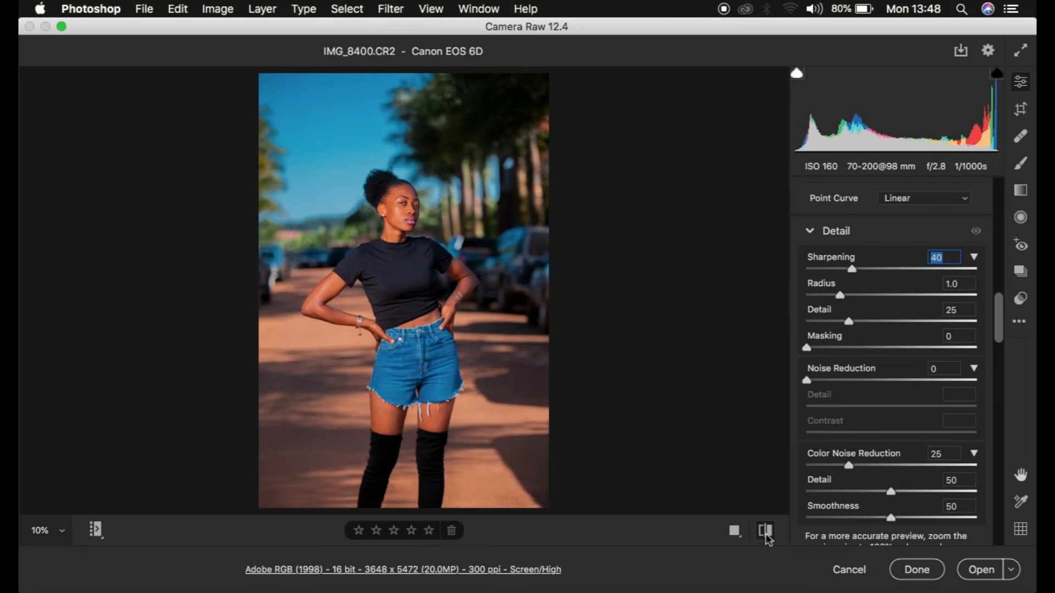
click(766, 532)
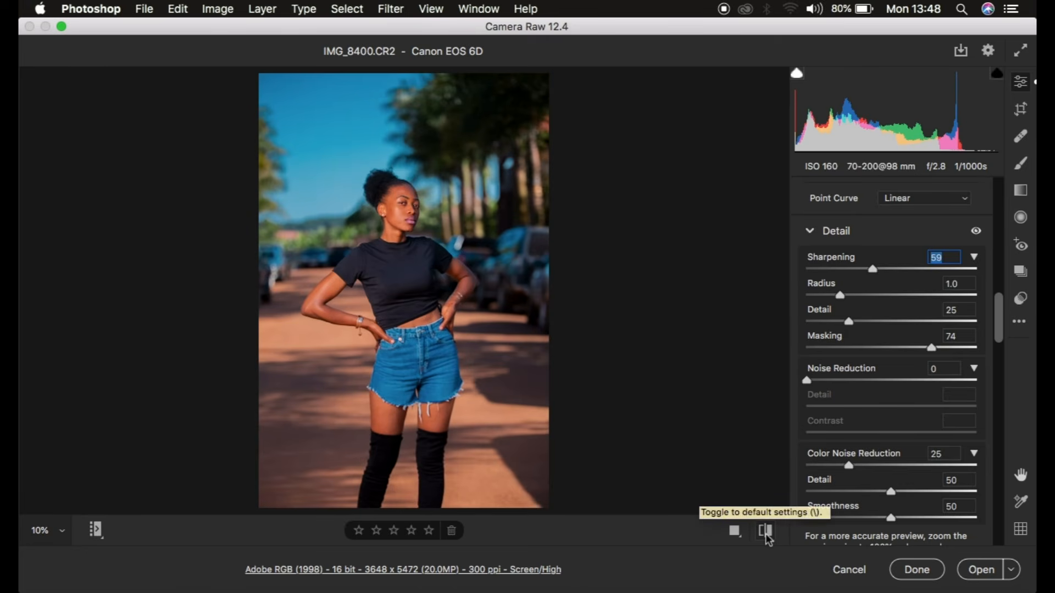